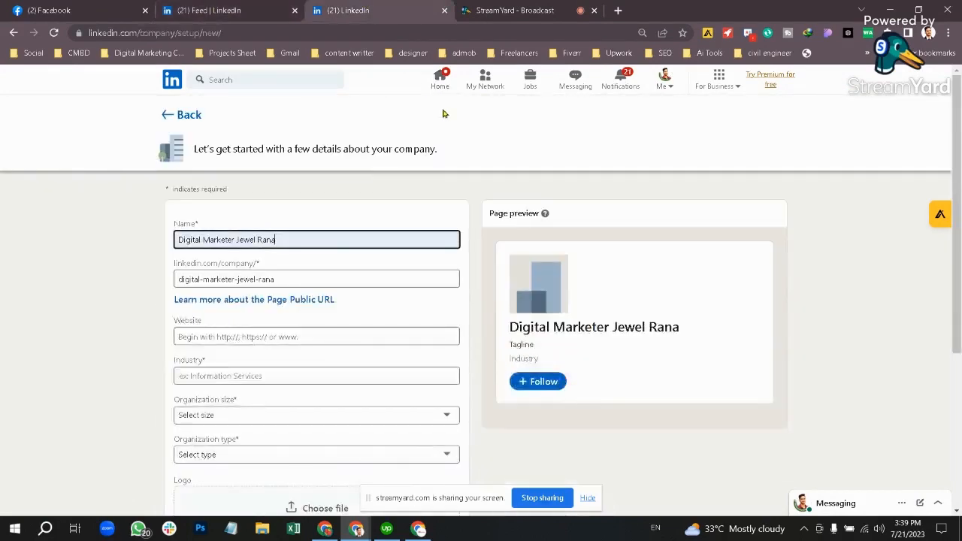
# Step: Close the leftover LinkedIn setup tab and open a fresh blank Chrome tab
pyautogui.hotkey('ctrl', 'w')
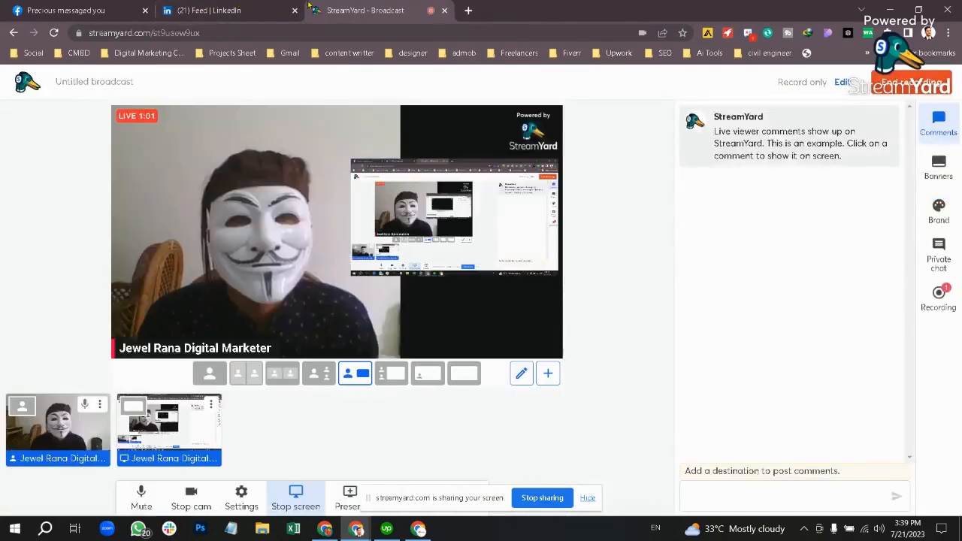
pyautogui.hotkey('ctrl', 't')
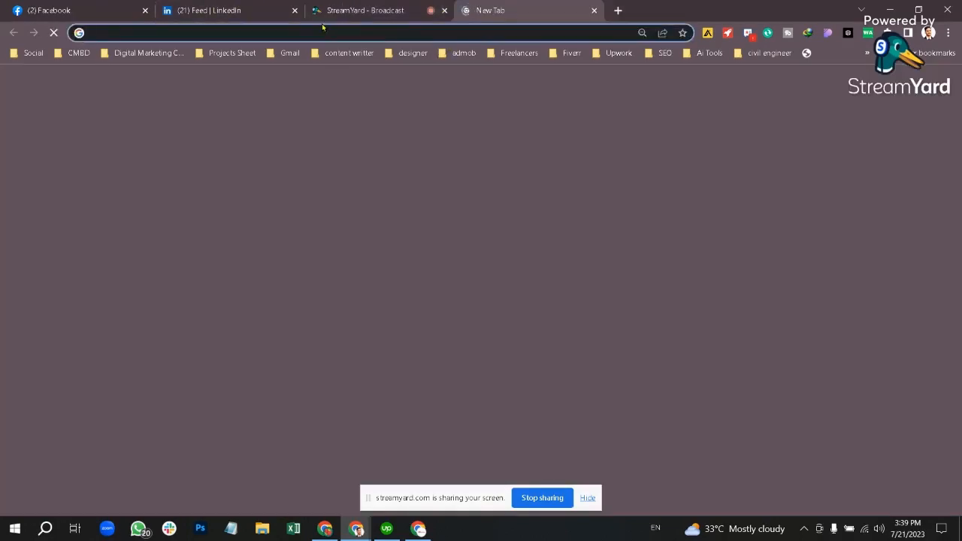
# Step: Search Google for 'linkedin page create' and open the sponsored LinkedIn Pages result
pyautogui.click(322, 28)
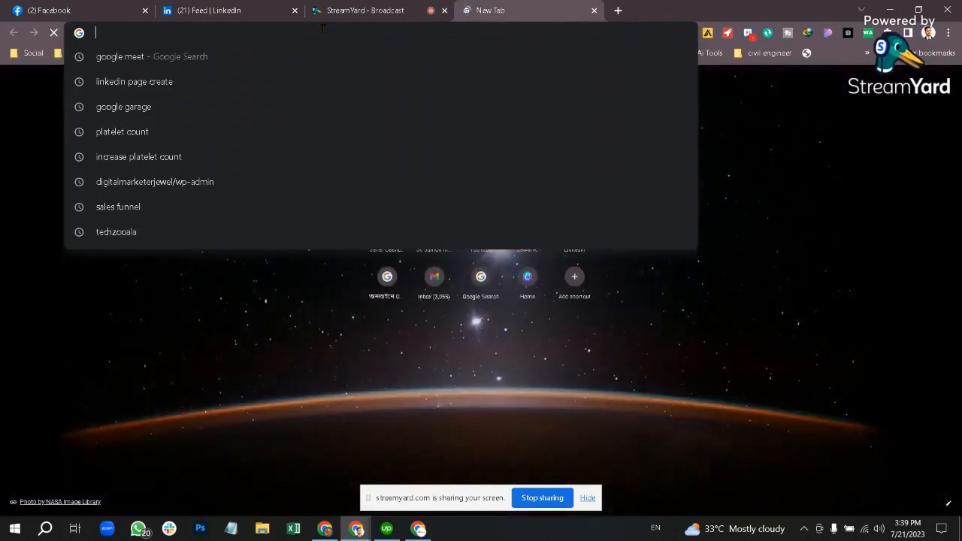
pyautogui.write('Linkedin ')
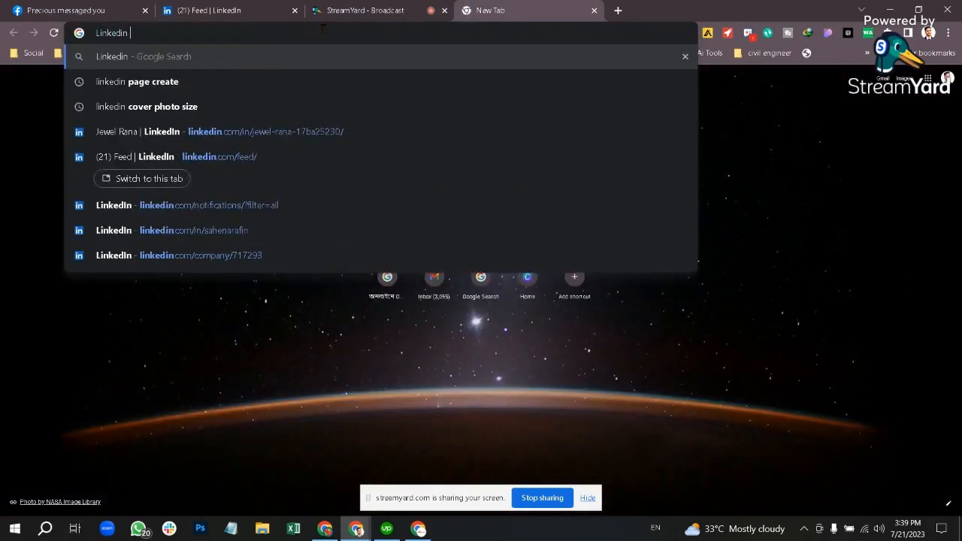
pyautogui.write('page')
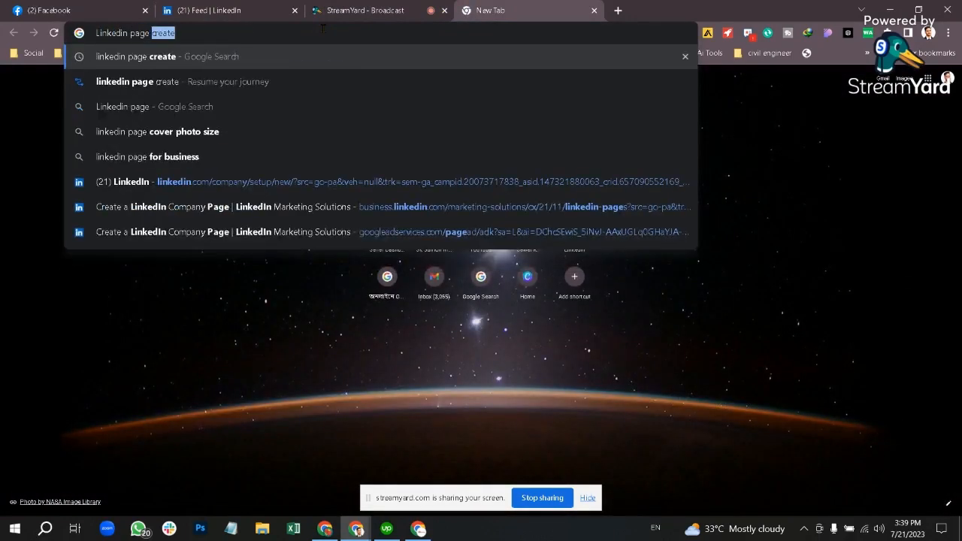
pyautogui.press('Return')
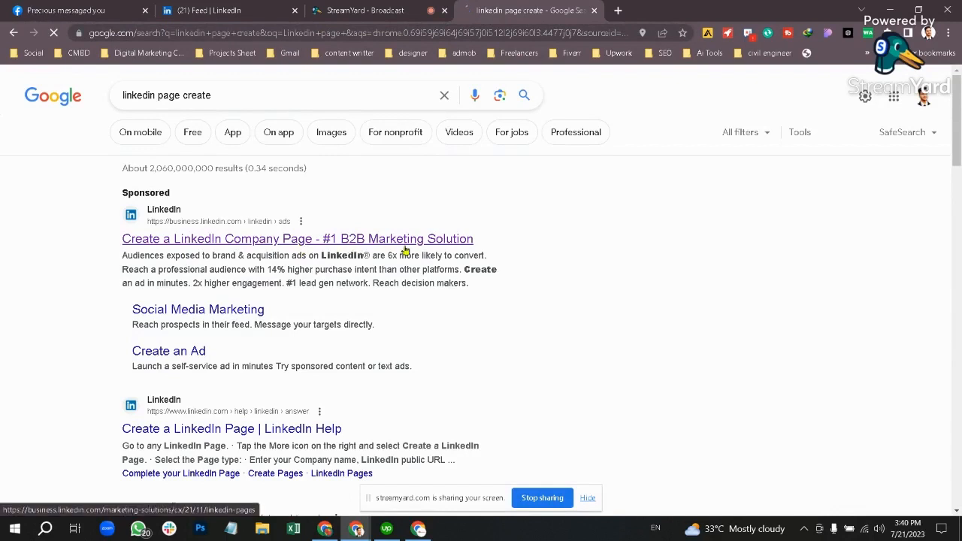
pyautogui.click(293, 238)
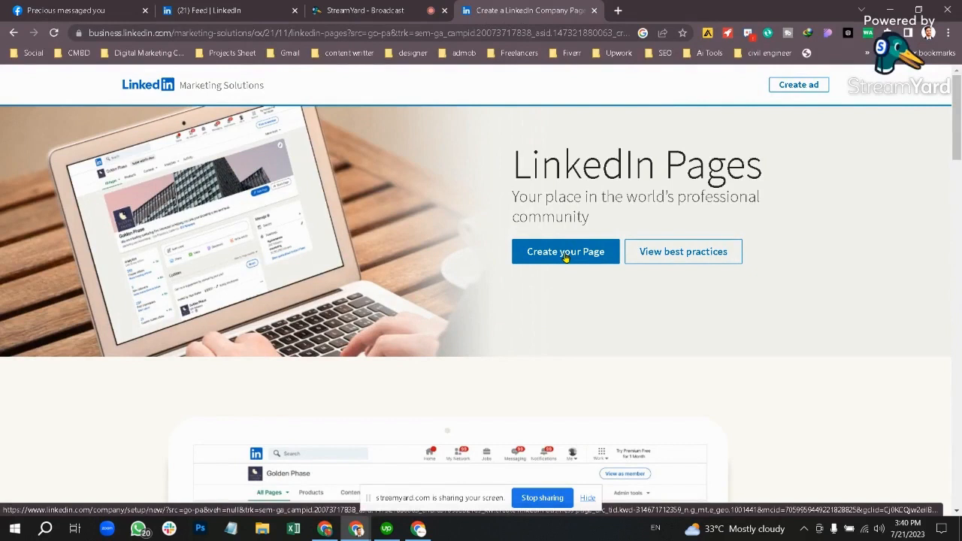
# Step: Start creating a LinkedIn Page and choose the Company page type
pyautogui.click(565, 253)
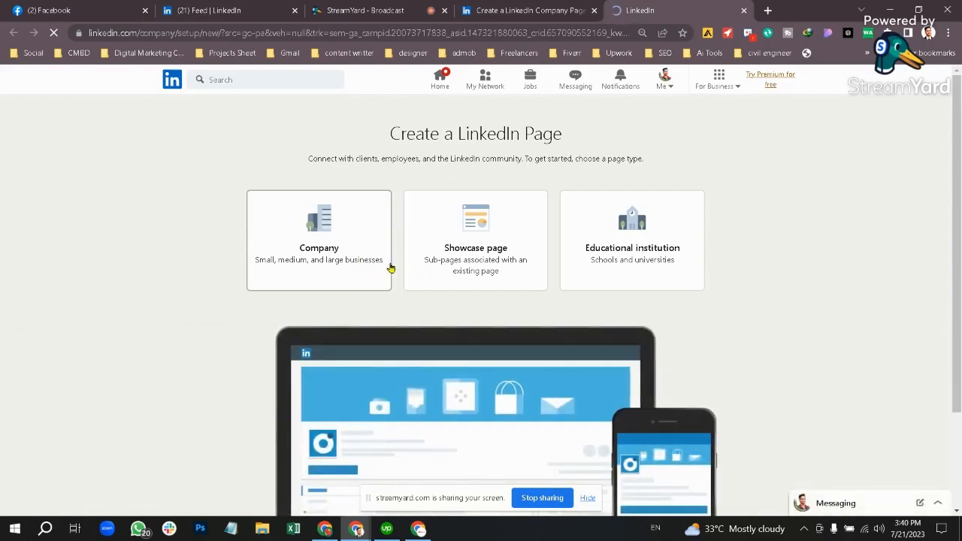
pyautogui.click(361, 256)
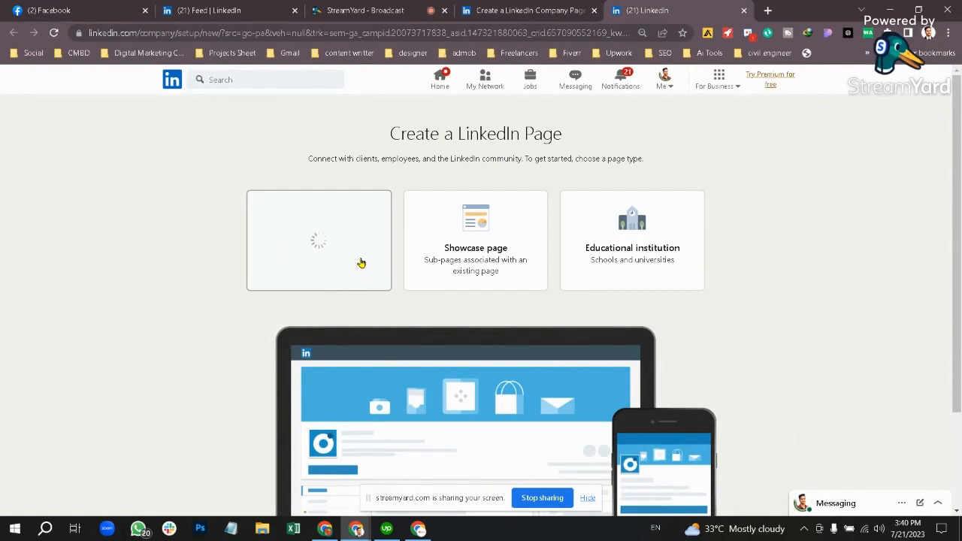
pyautogui.scroll(-2, 369, 266)
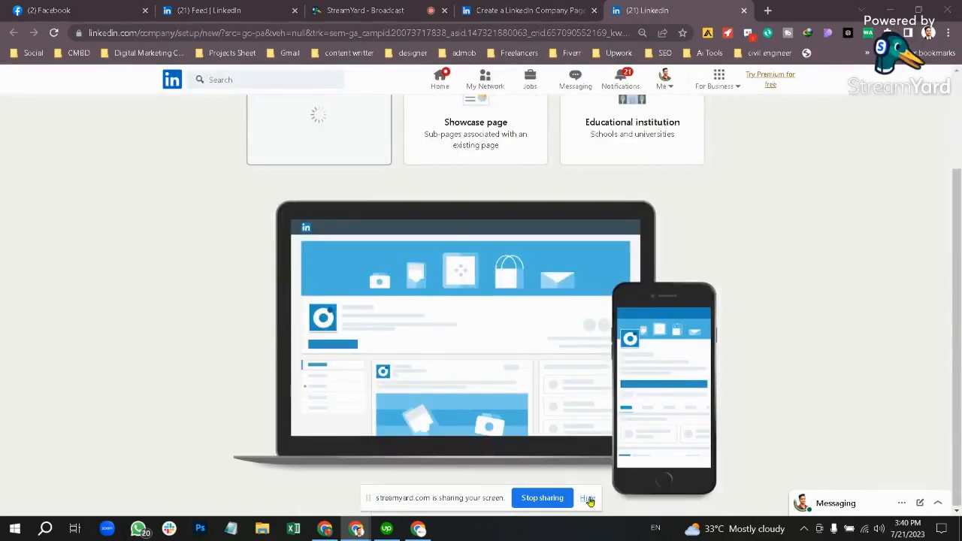
pyautogui.scroll(2, 533, 357)
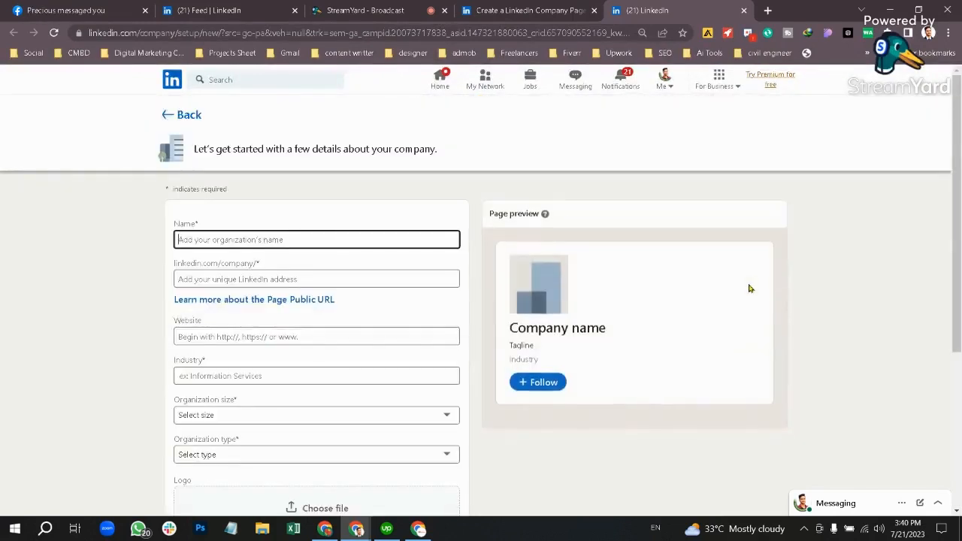
pyautogui.click(253, 239)
pyautogui.click(319, 268)
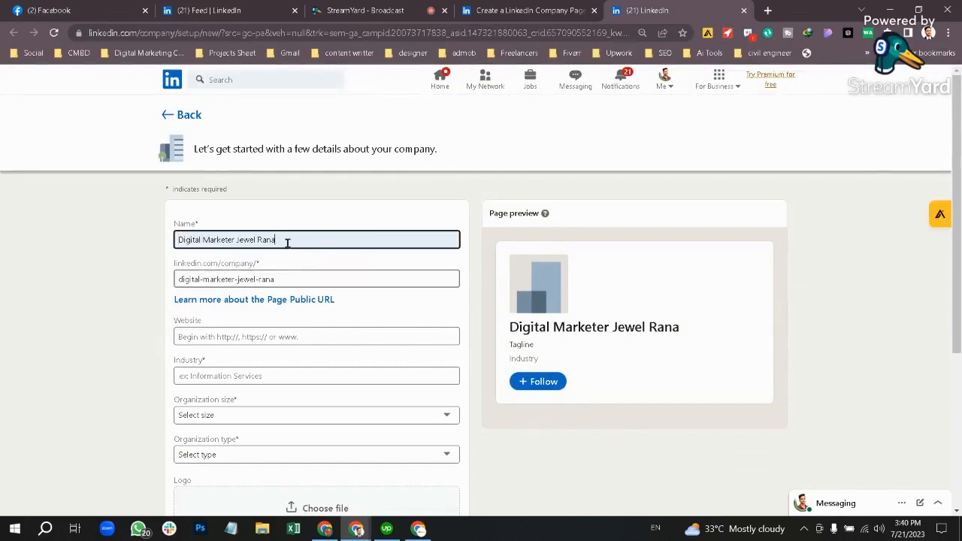
pyautogui.click(269, 335)
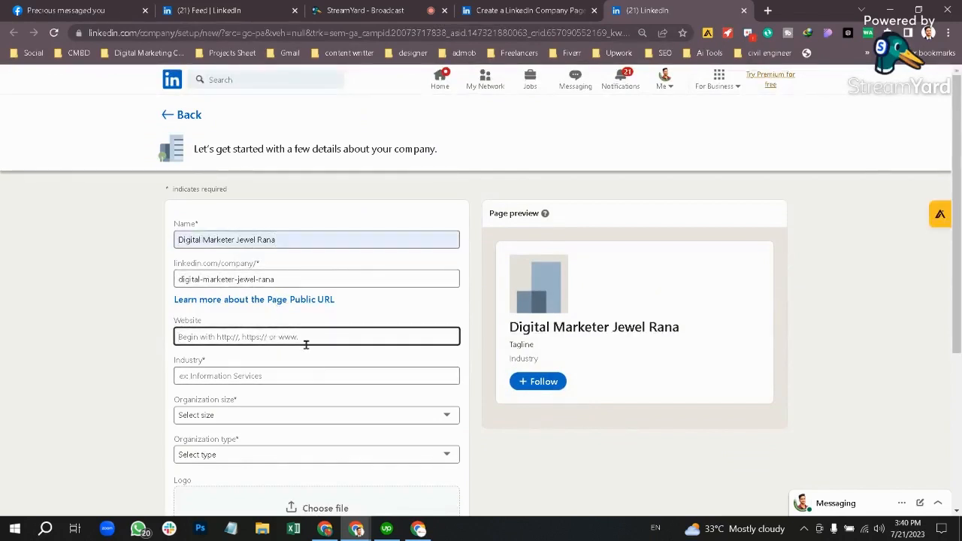
pyautogui.write('digital')
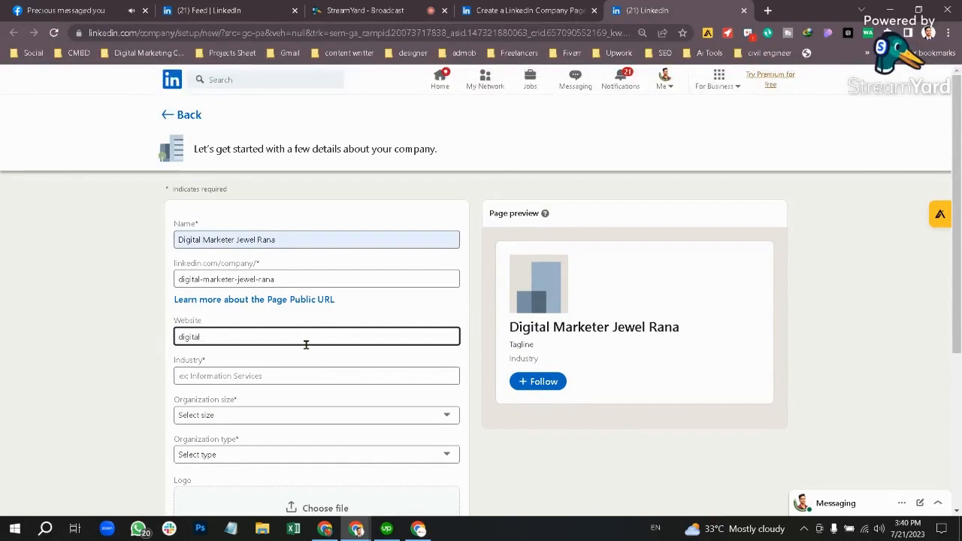
pyautogui.write('marketerje')
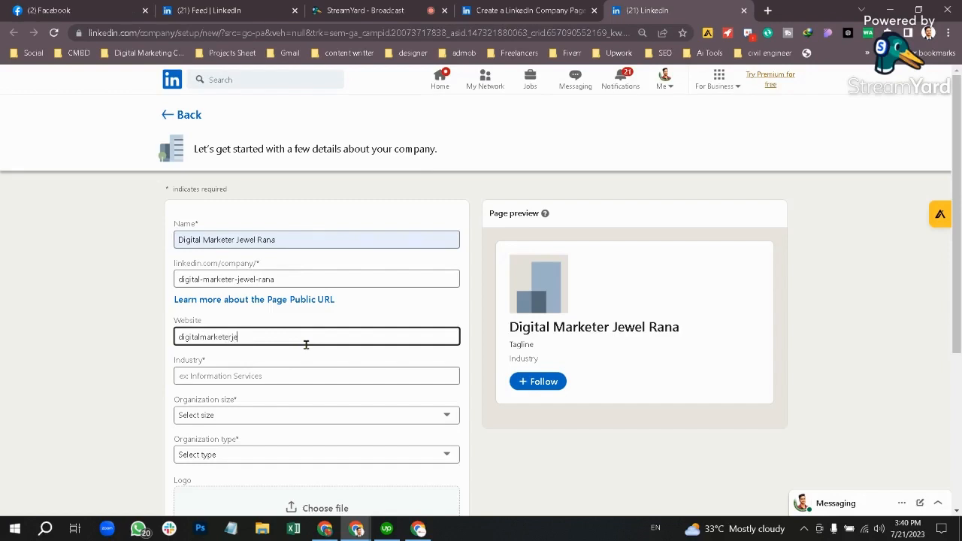
pyautogui.write('wel.com')
pyautogui.click(180, 339)
pyautogui.write('www')
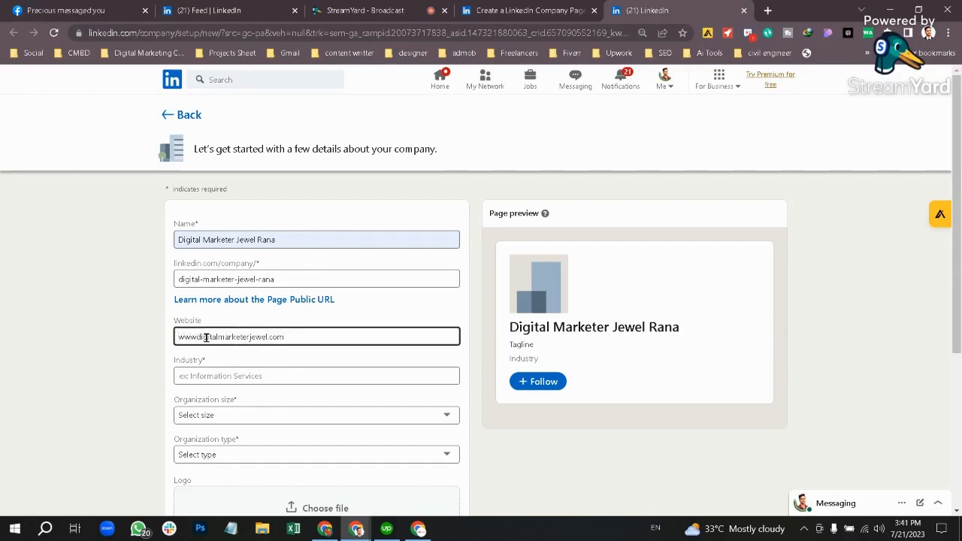
pyautogui.write('.')
# Step: Set the industry to Marketing Services and organization size to 2-10 employees
pyautogui.click(274, 375)
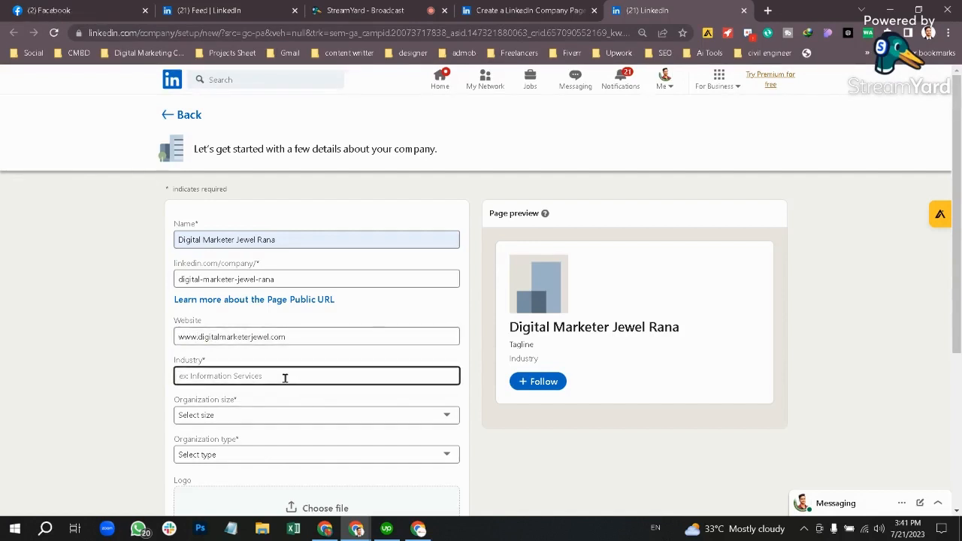
pyautogui.write('Digit')
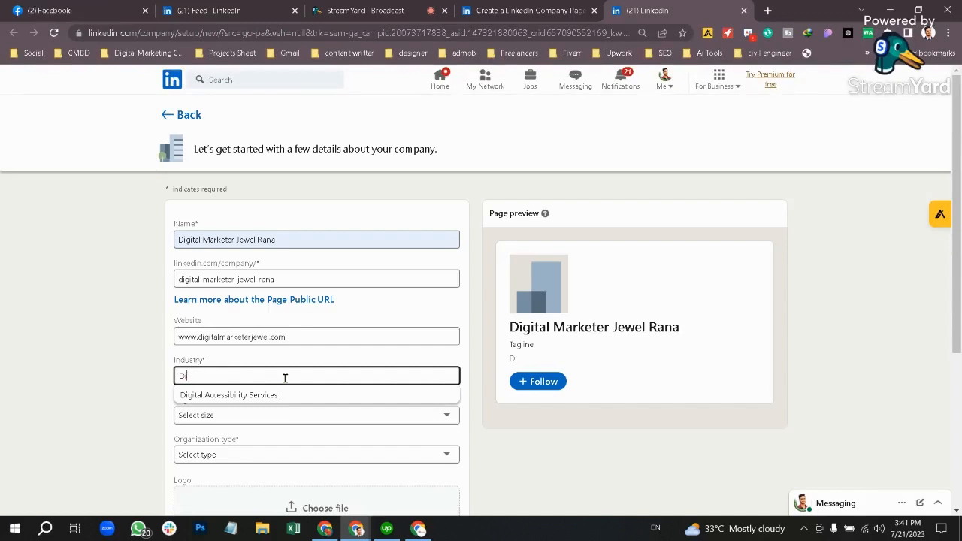
pyautogui.press('BackSpace')
pyautogui.press('BackSpace')
pyautogui.write('mnarket')
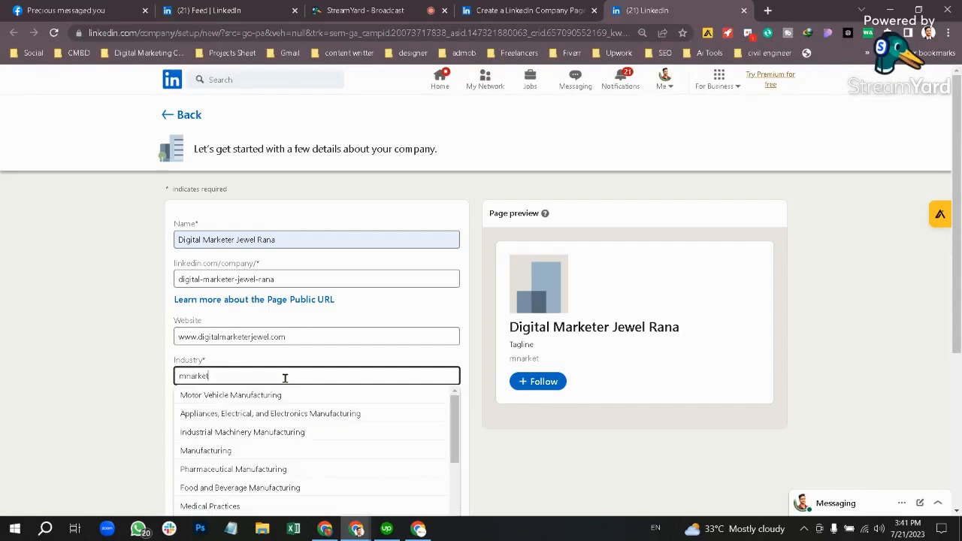
pyautogui.press('BackSpace')
pyautogui.press('BackSpace')
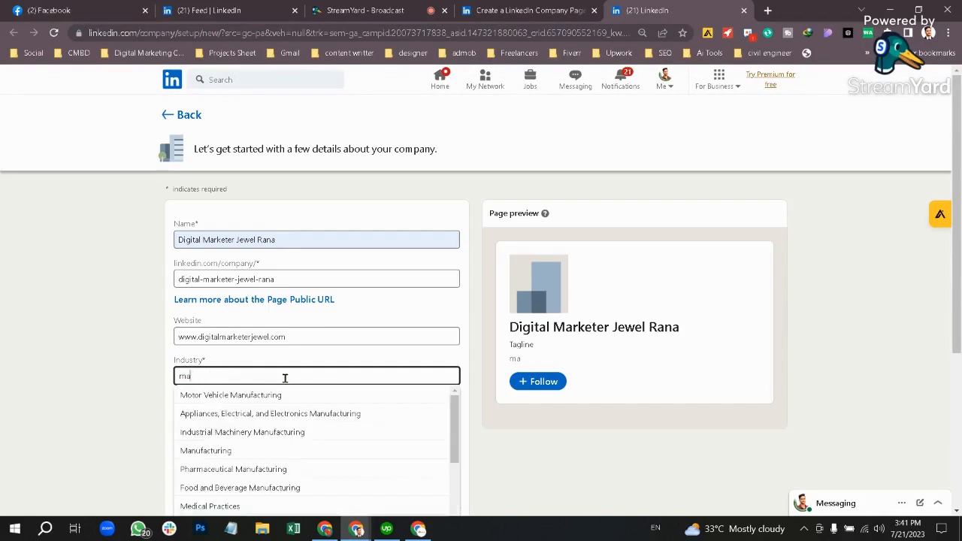
pyautogui.write('arketing')
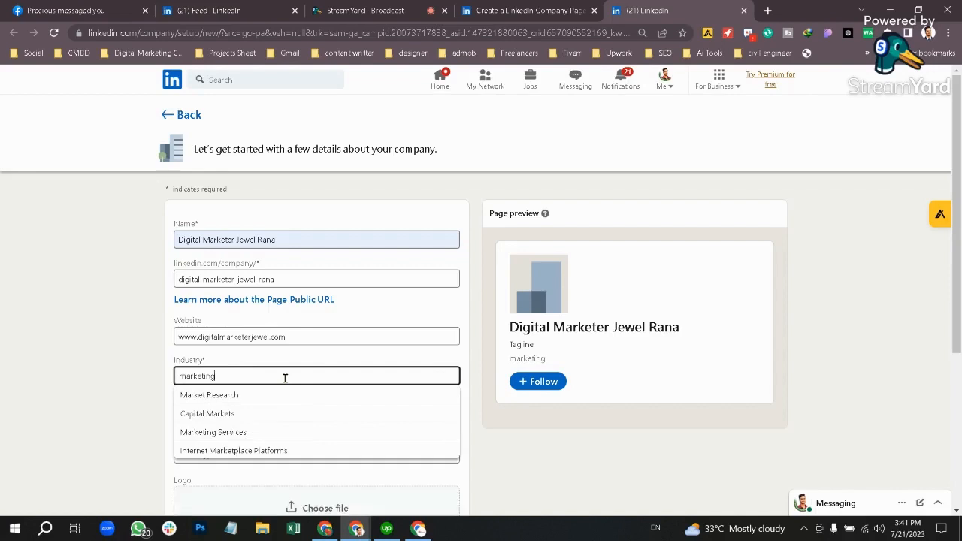
pyautogui.click(256, 398)
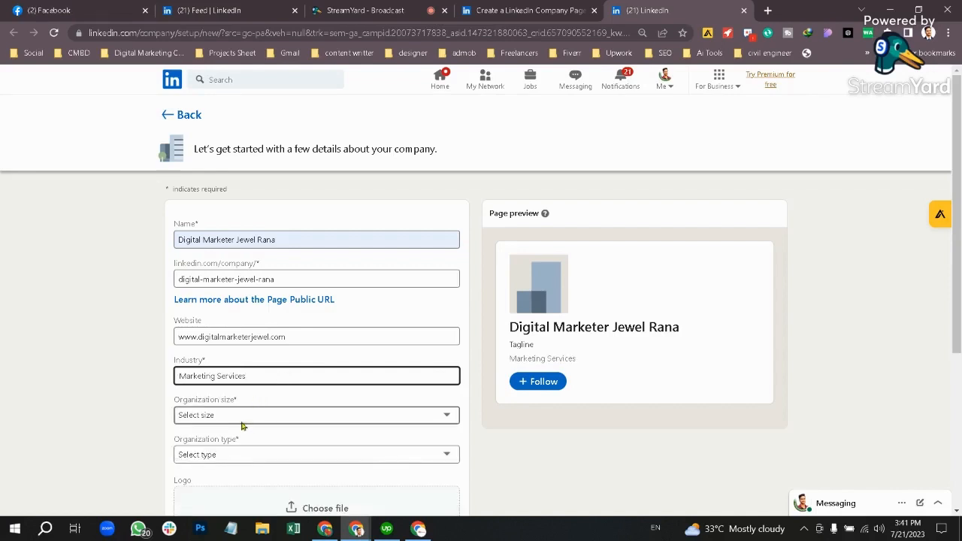
pyautogui.click(241, 425)
pyautogui.click(244, 329)
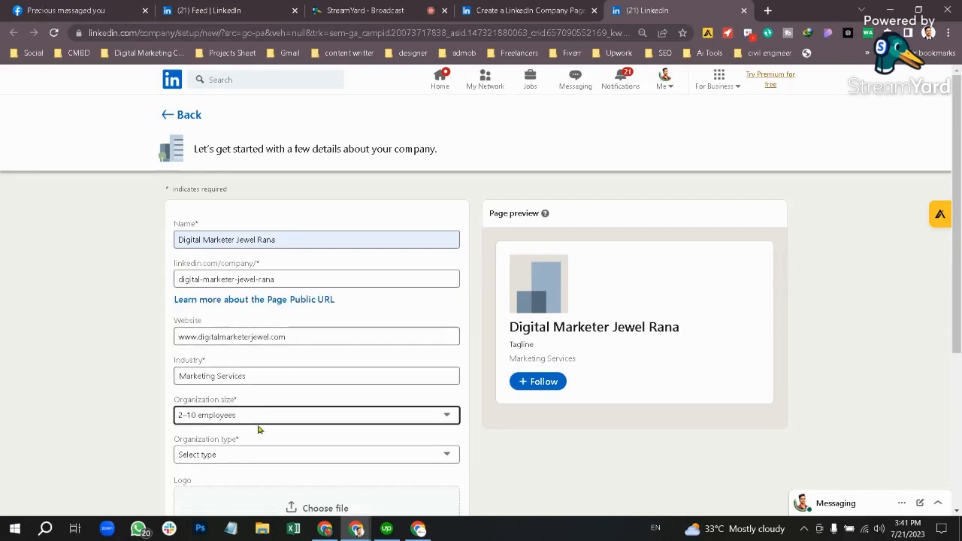
pyautogui.scroll(-3, 308, 402)
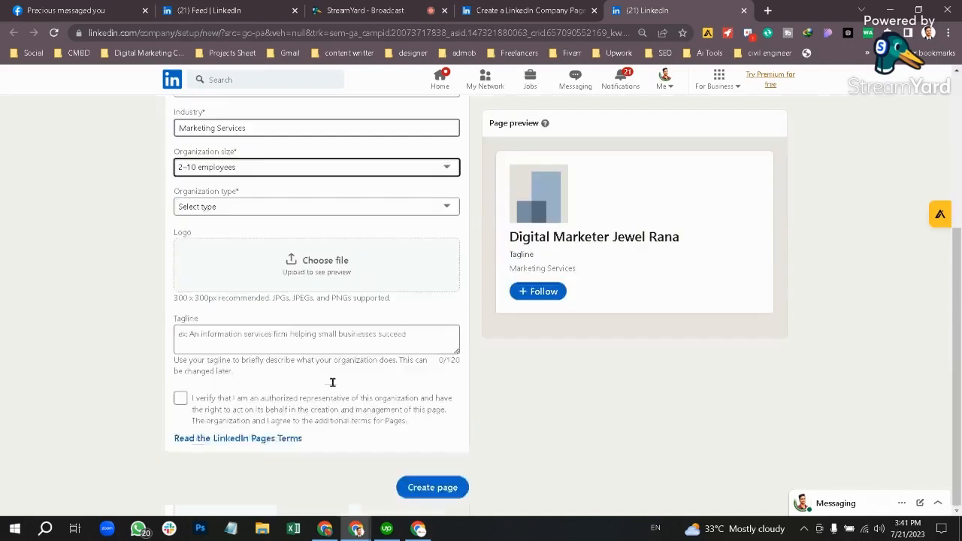
# Step: Set organization type to Public company, cancel the logo picker, and switch to the Canva logo design
pyautogui.click(254, 214)
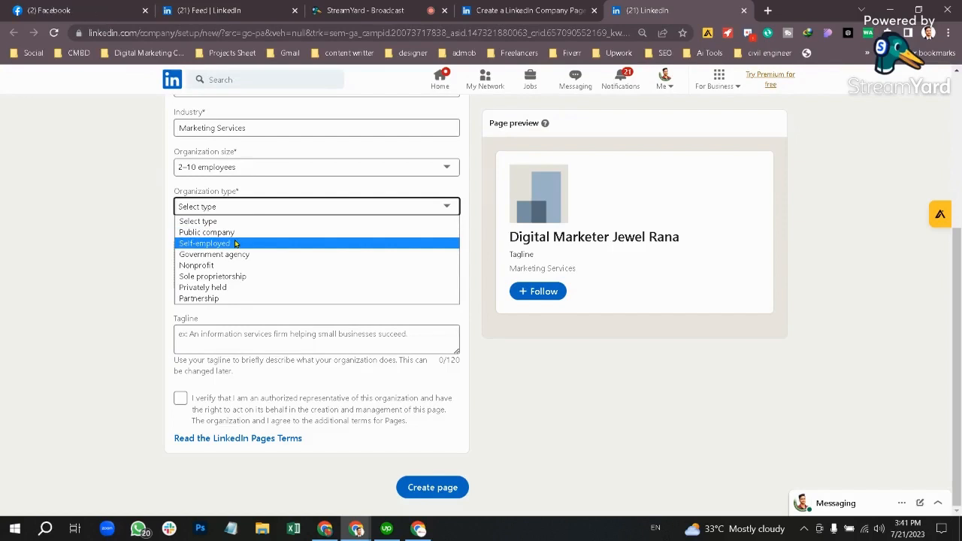
pyautogui.click(236, 233)
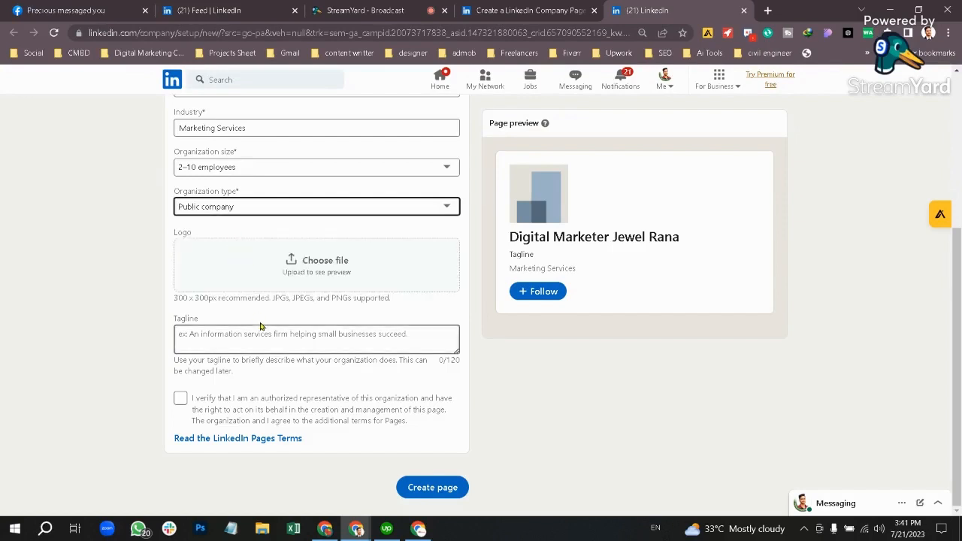
pyautogui.click(334, 272)
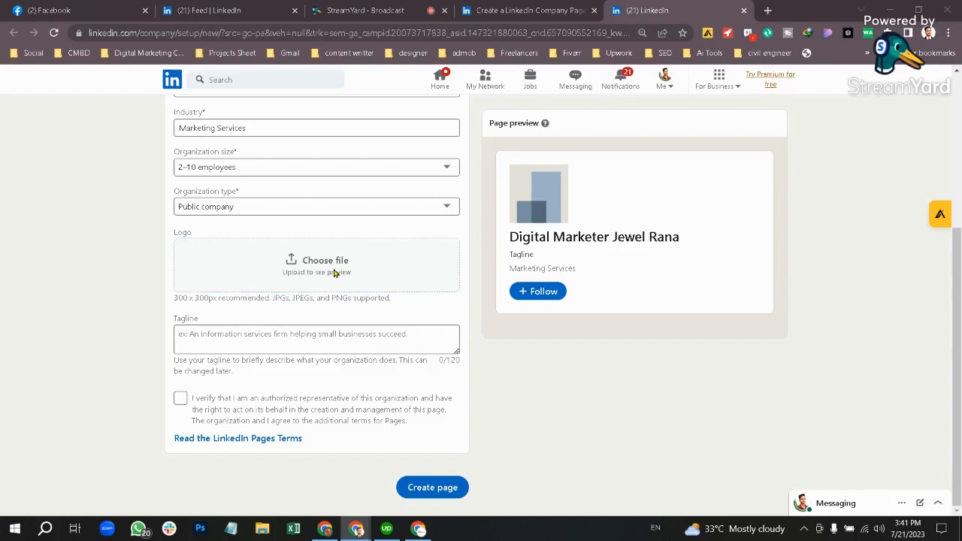
pyautogui.click(466, 10)
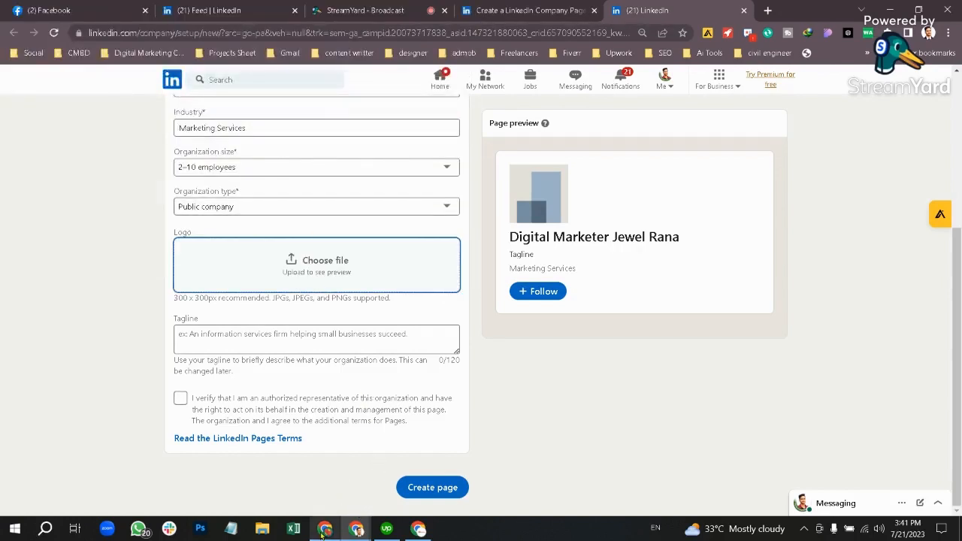
pyautogui.click(323, 530)
pyautogui.click(74, 5)
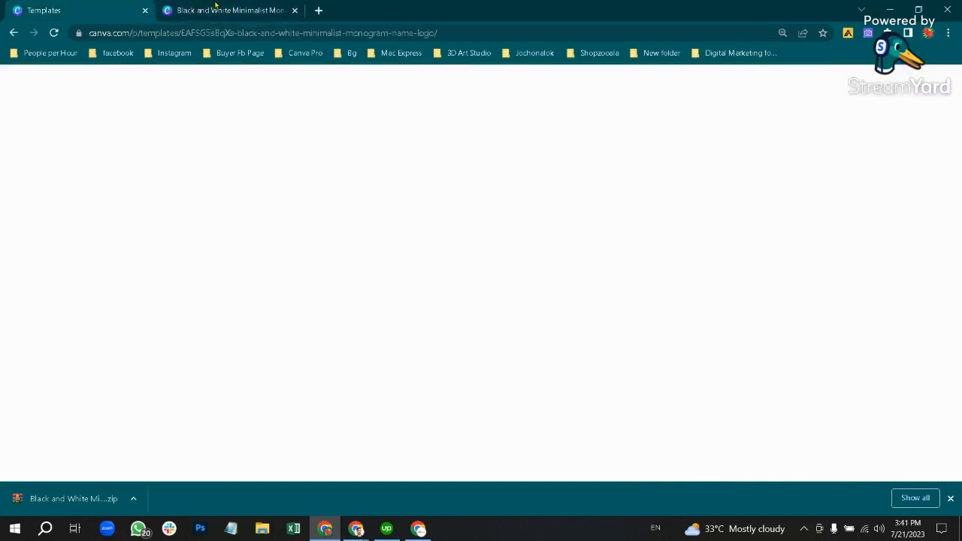
# Step: Rename the Canva logo design to 'Jewel Rana'
pyautogui.click(215, 5)
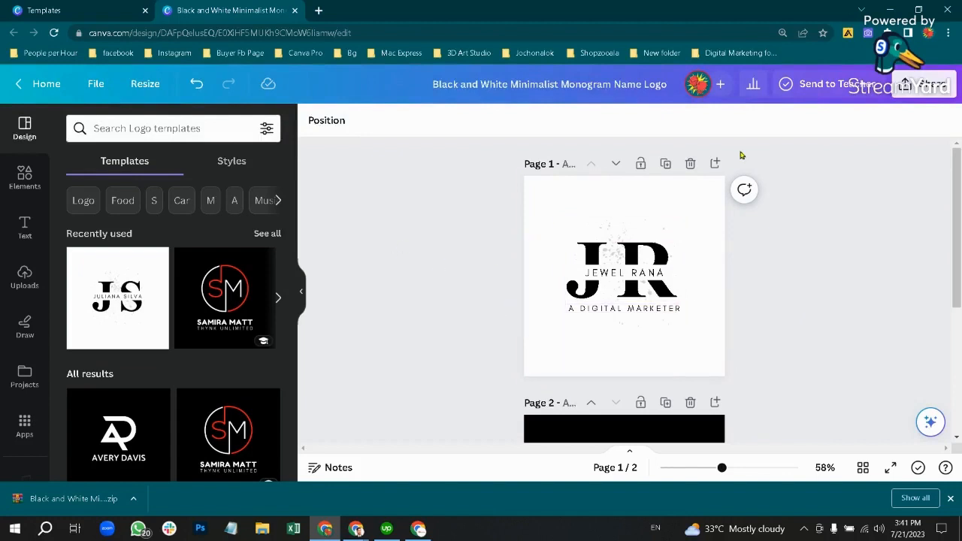
pyautogui.click(595, 84)
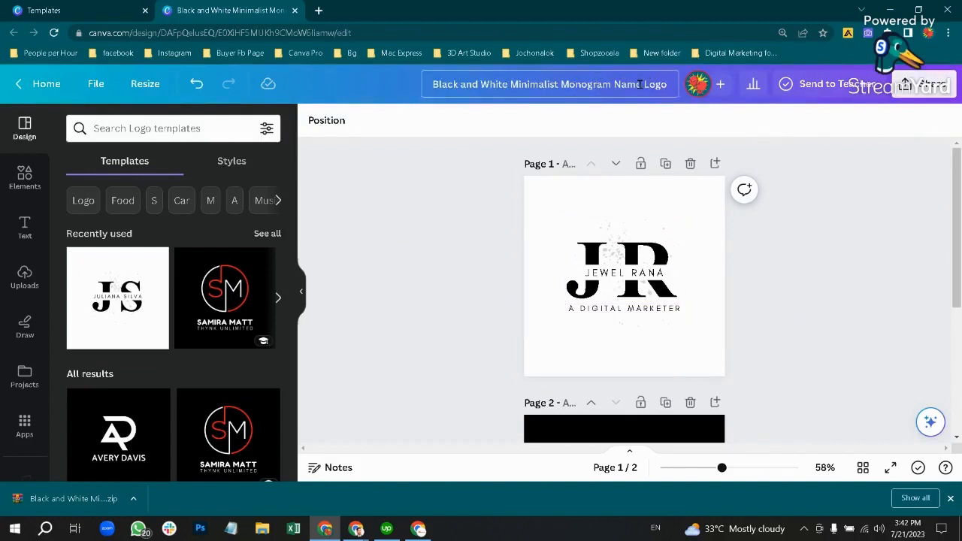
pyautogui.moveTo(515, 78); pyautogui.dragTo(426, 67)
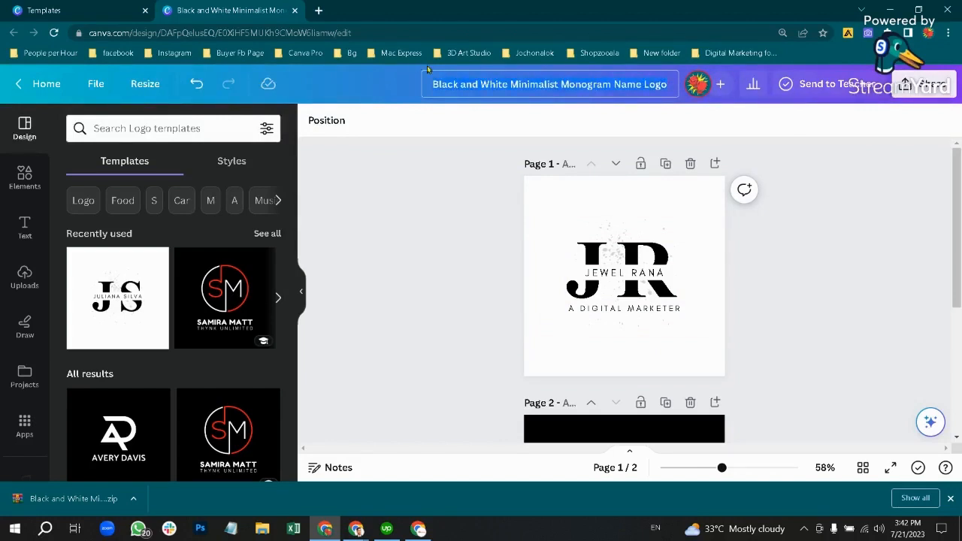
pyautogui.write('Jewe')
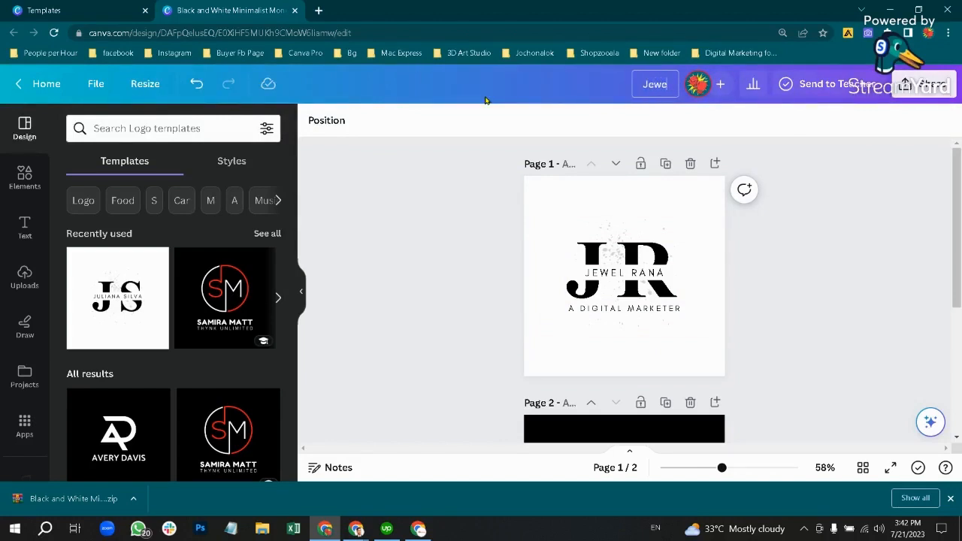
pyautogui.write('l Ramna')
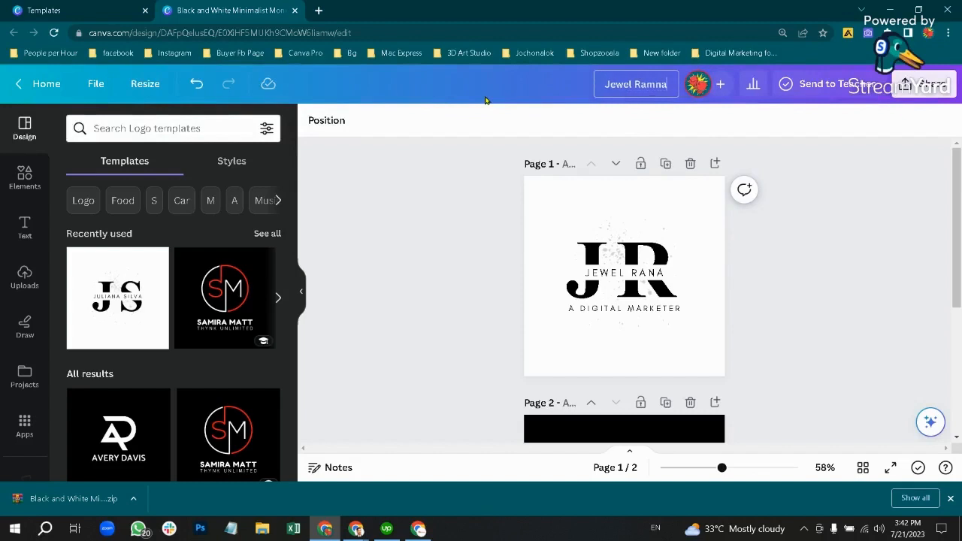
pyautogui.press('BackSpace')
pyautogui.press('BackSpace')
pyautogui.press('BackSpace')
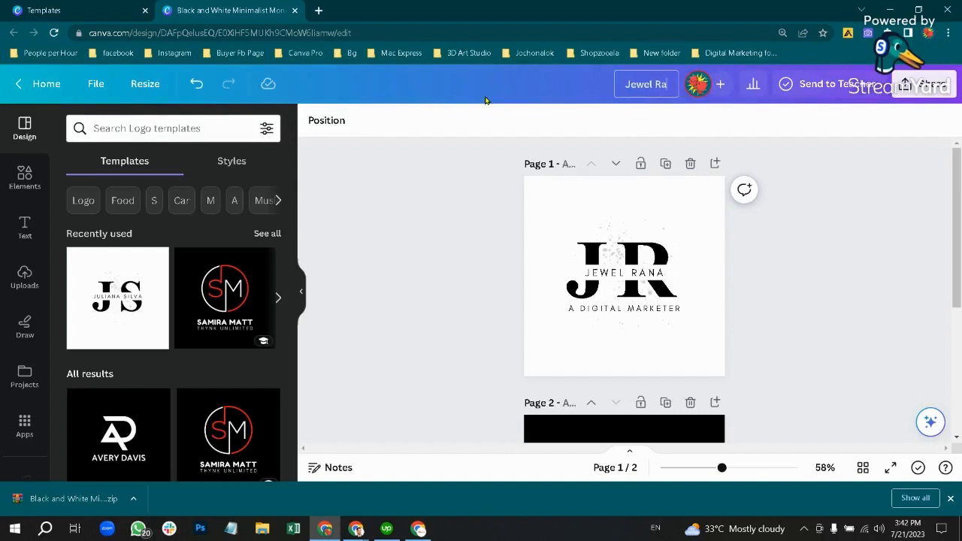
pyautogui.write('na')
# Step: Download the design as JPG images and open File Explorer
pyautogui.click(912, 87)
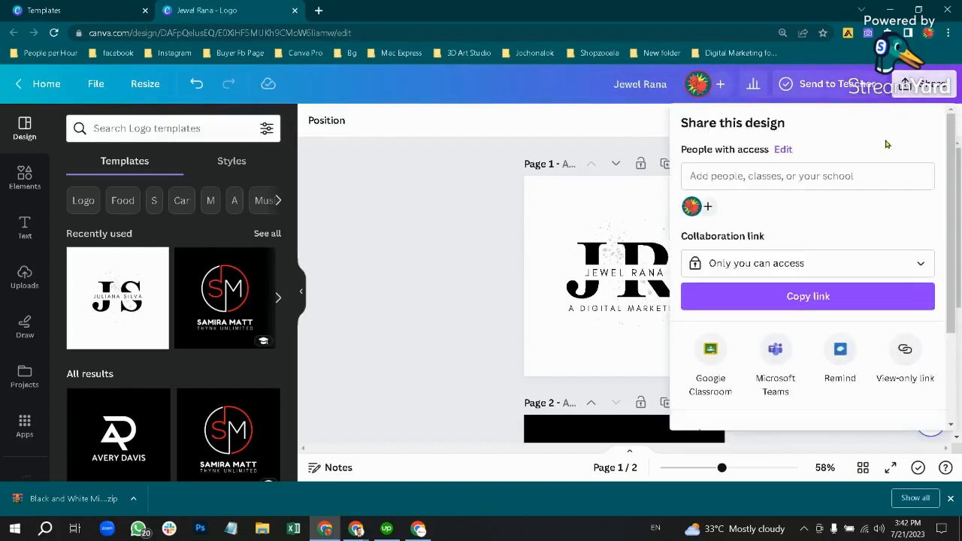
pyautogui.scroll(-2, 777, 333)
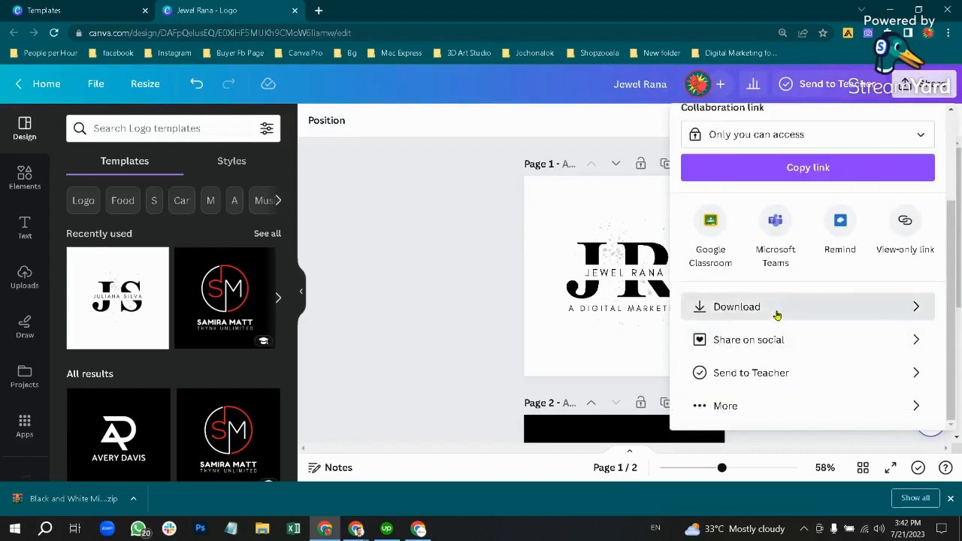
pyautogui.click(777, 308)
pyautogui.click(744, 180)
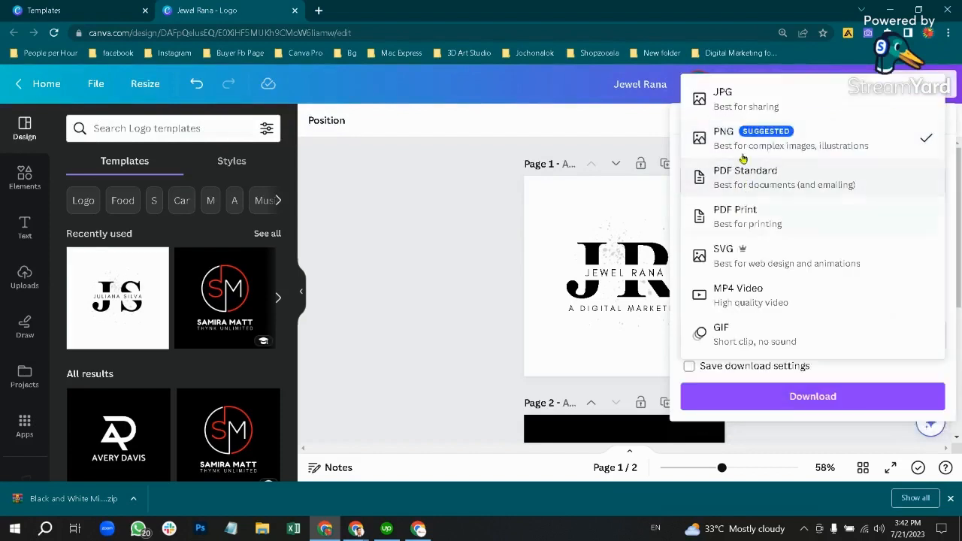
pyautogui.click(725, 97)
pyautogui.click(783, 403)
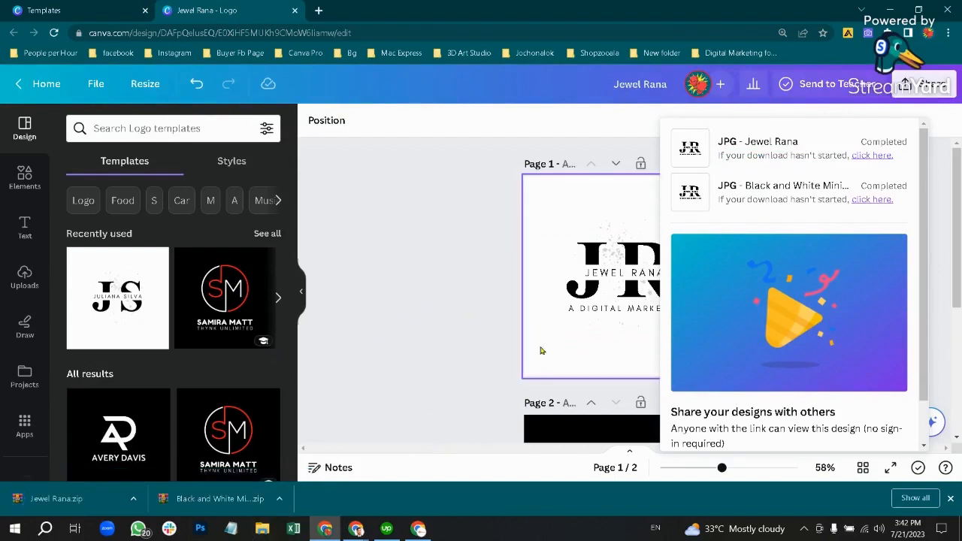
pyautogui.click(262, 528)
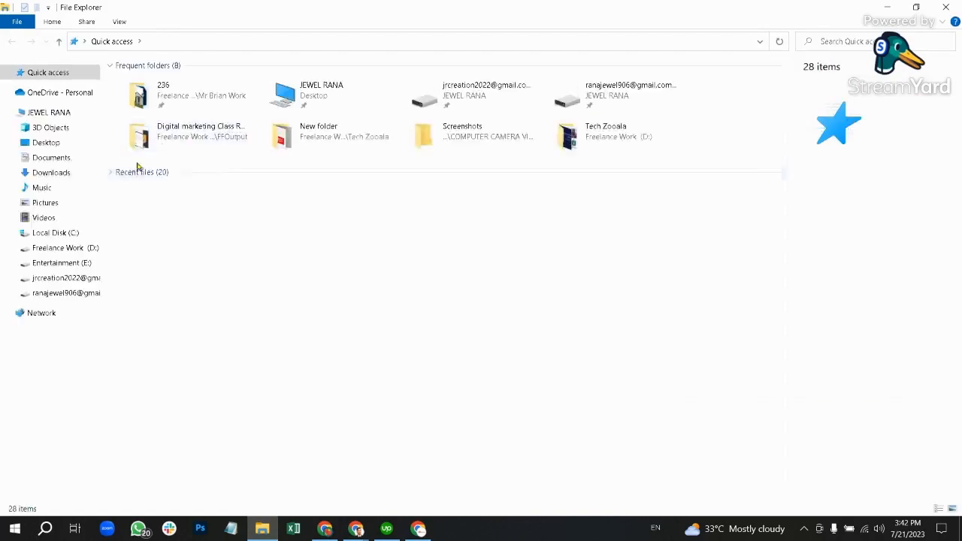
pyautogui.click(62, 175)
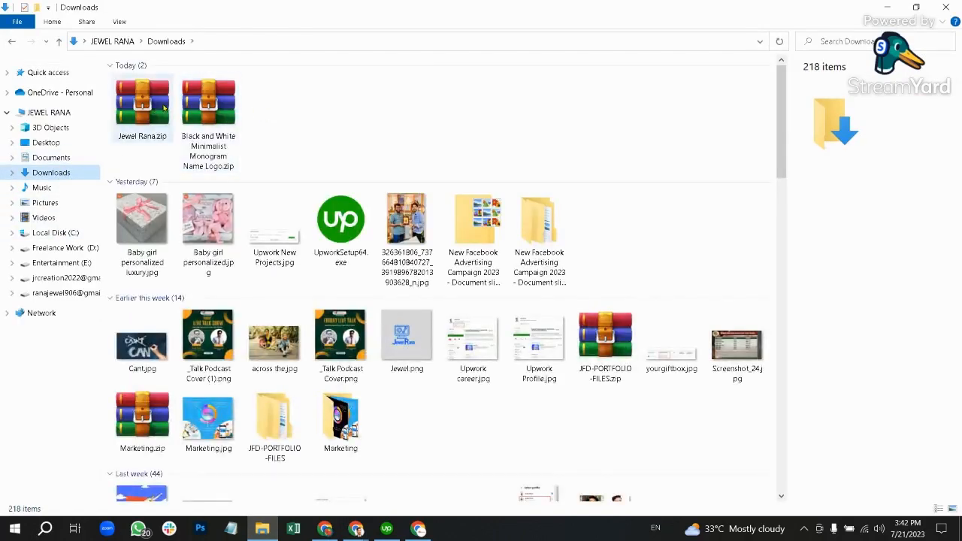
pyautogui.click(159, 109)
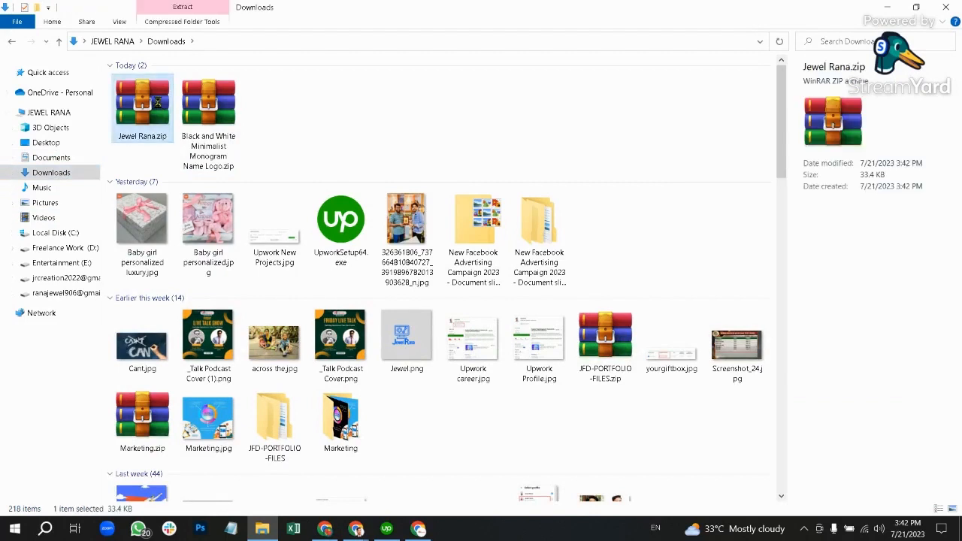
pyautogui.rightClick(157, 103)
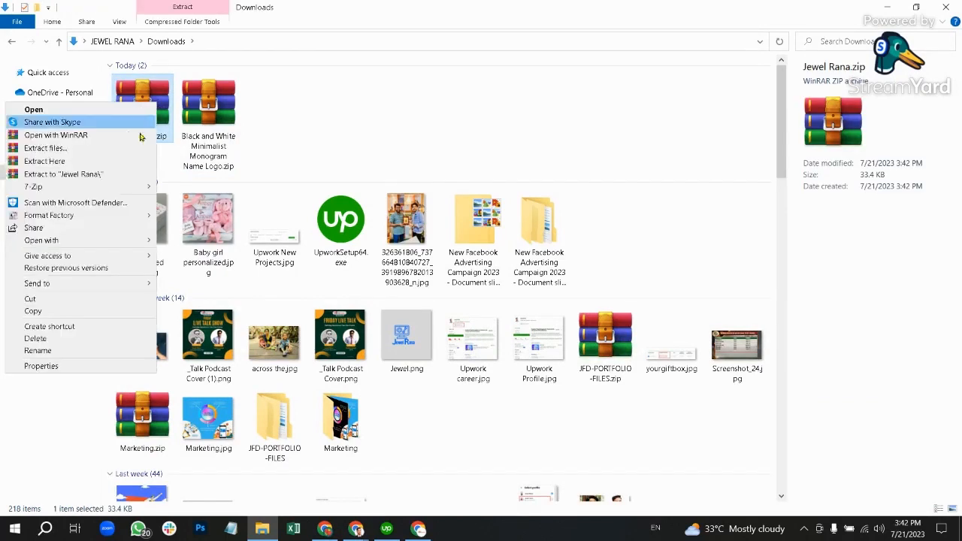
pyautogui.click(124, 174)
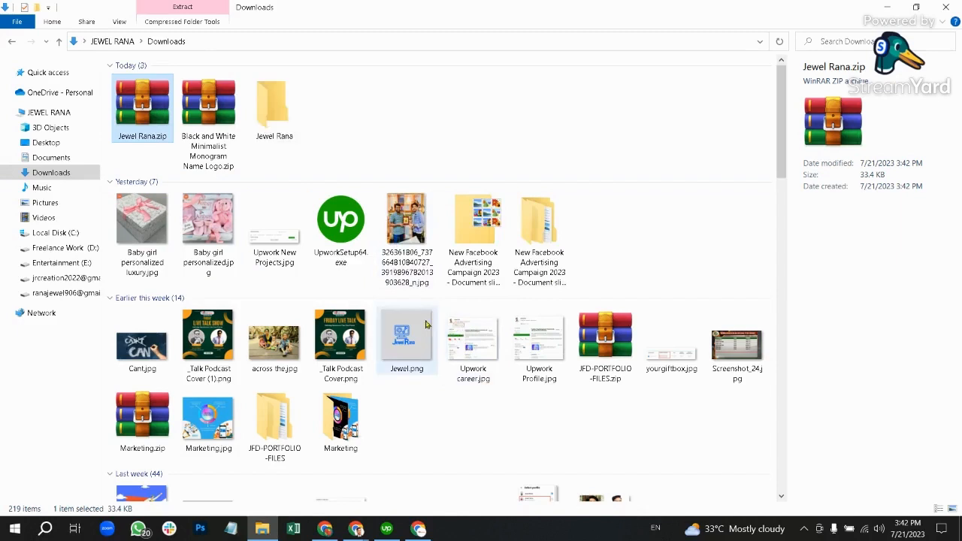
pyautogui.doubleClick(272, 105)
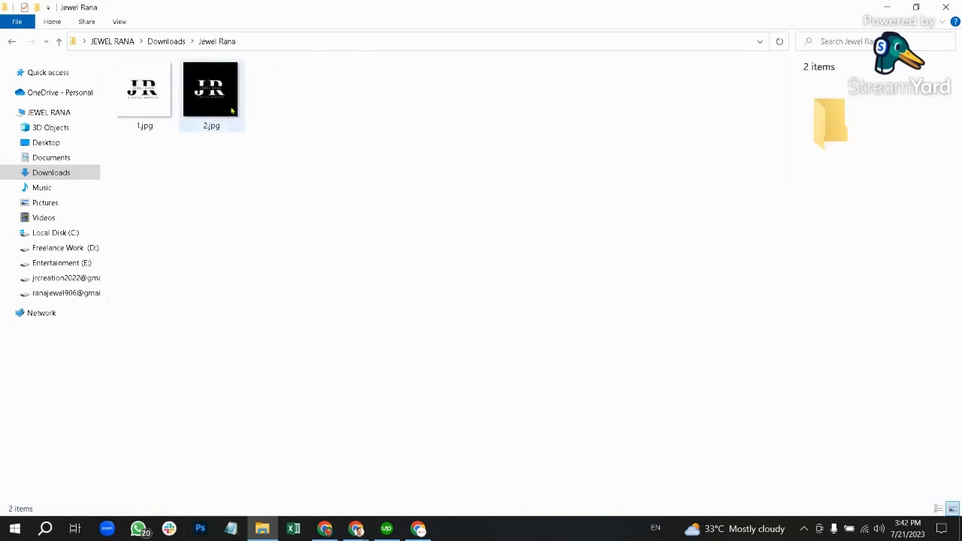
pyautogui.click(222, 101)
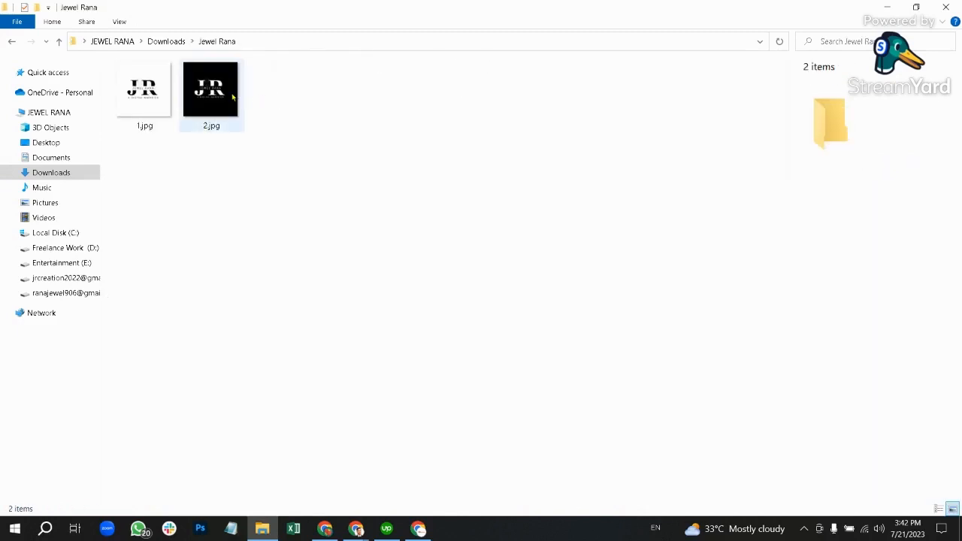
pyautogui.keyDown('ctrl'); pyautogui.click(149, 98); pyautogui.keyUp('ctrl')
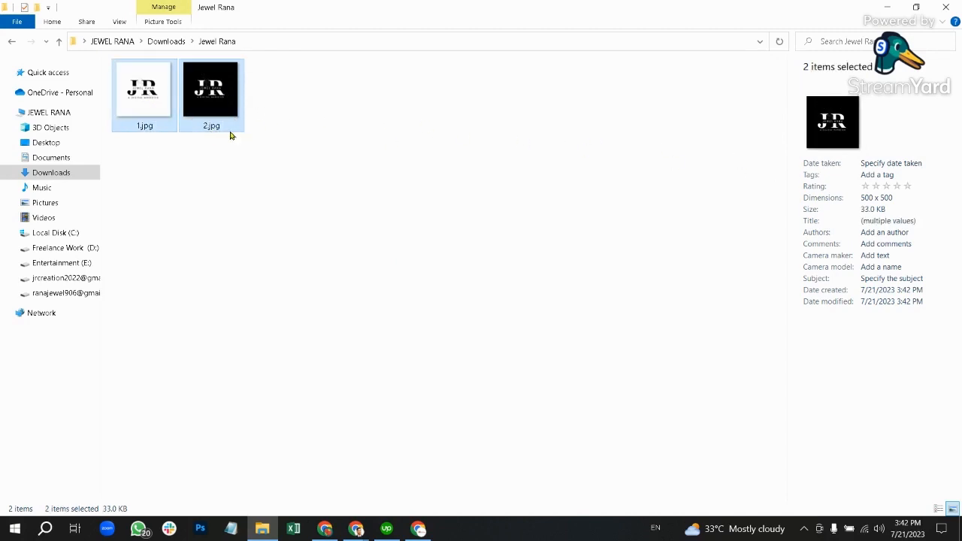
# Step: Tag both images 'Digital marketer jewel' and 'Social media marketer jewel'
pyautogui.click(893, 175)
pyautogui.write('Digi')
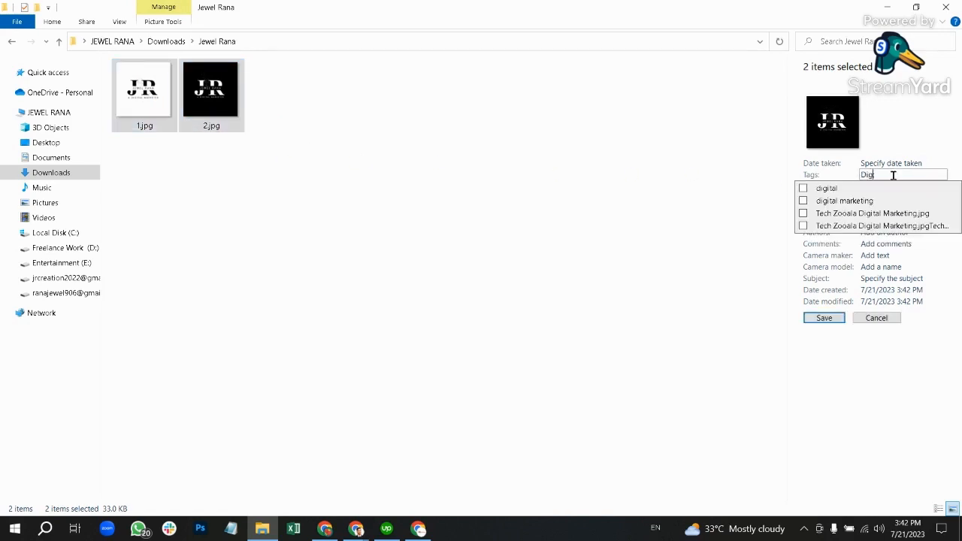
pyautogui.write('tal amrke')
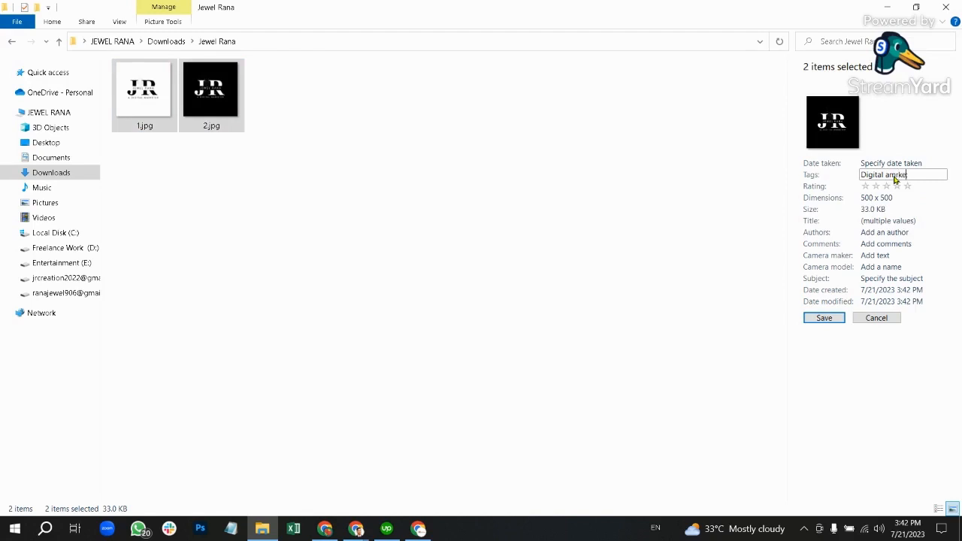
pyautogui.press('BackSpace')
pyautogui.press('BackSpace')
pyautogui.press('BackSpace')
pyautogui.press('BackSpace')
pyautogui.press('BackSpace')
pyautogui.press('BackSpace')
pyautogui.press('BackSpace')
pyautogui.press('BackSpace')
pyautogui.press('BackSpace')
pyautogui.write('l m')
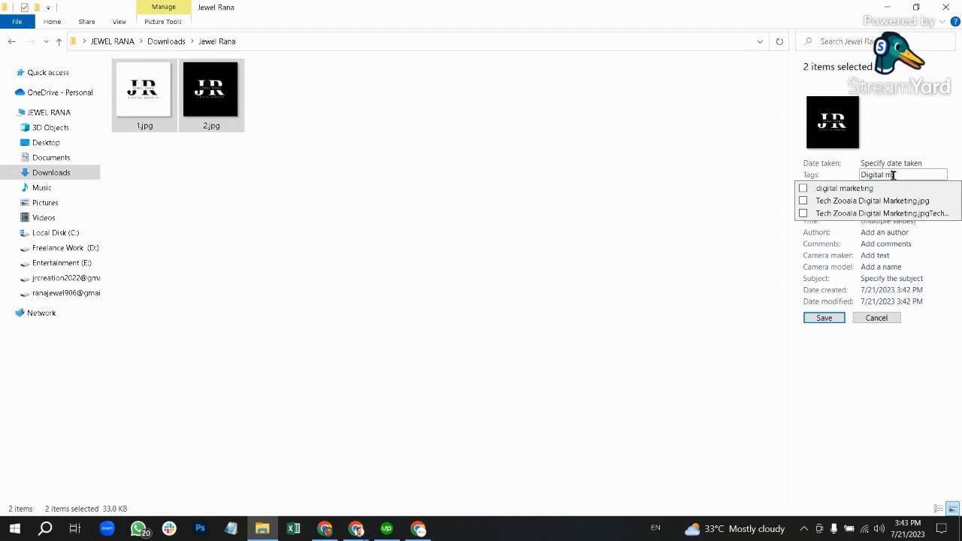
pyautogui.write('arketer jewel')
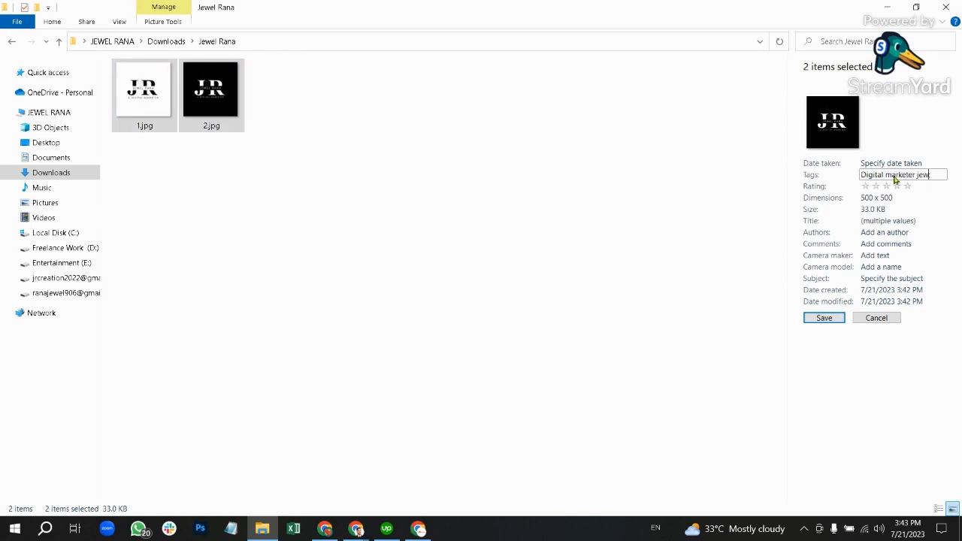
pyautogui.click(944, 174)
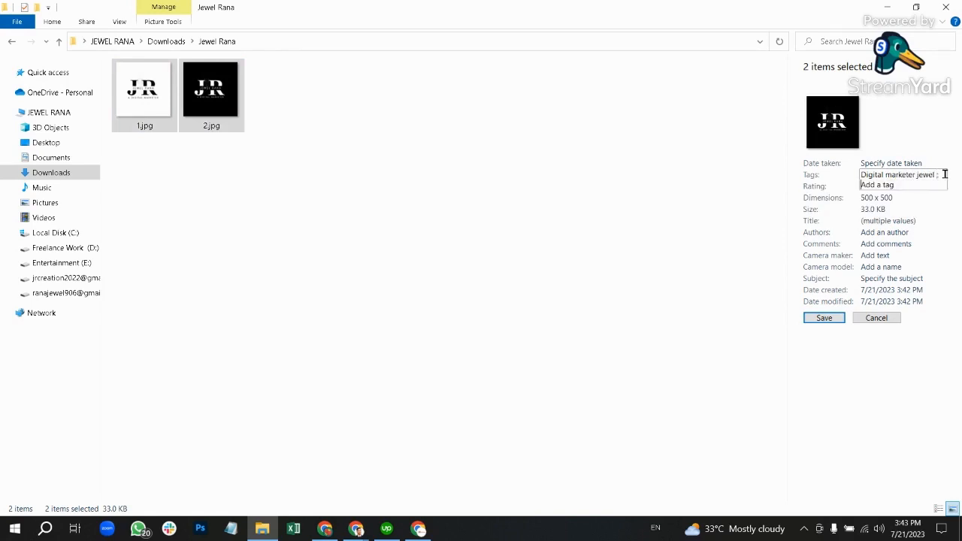
pyautogui.write('Social med')
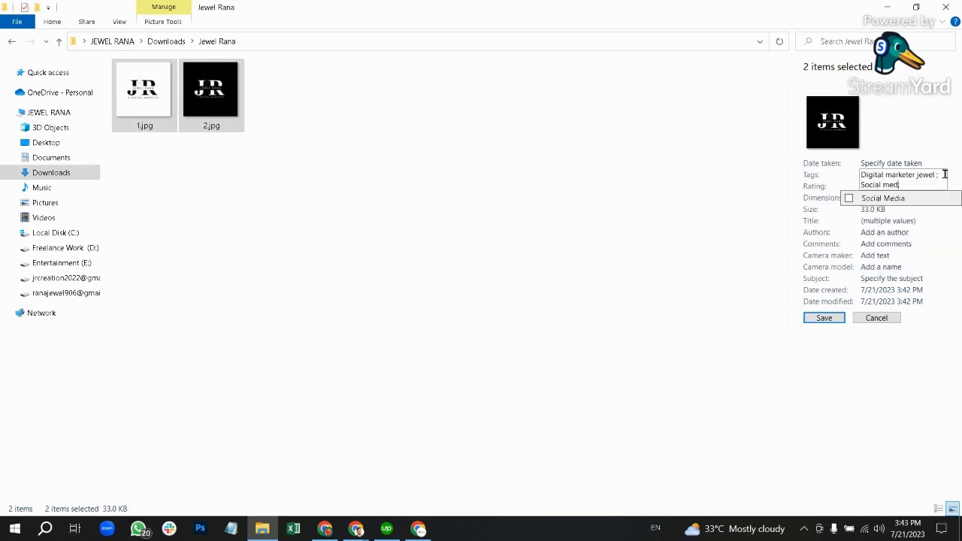
pyautogui.write('ia markete')
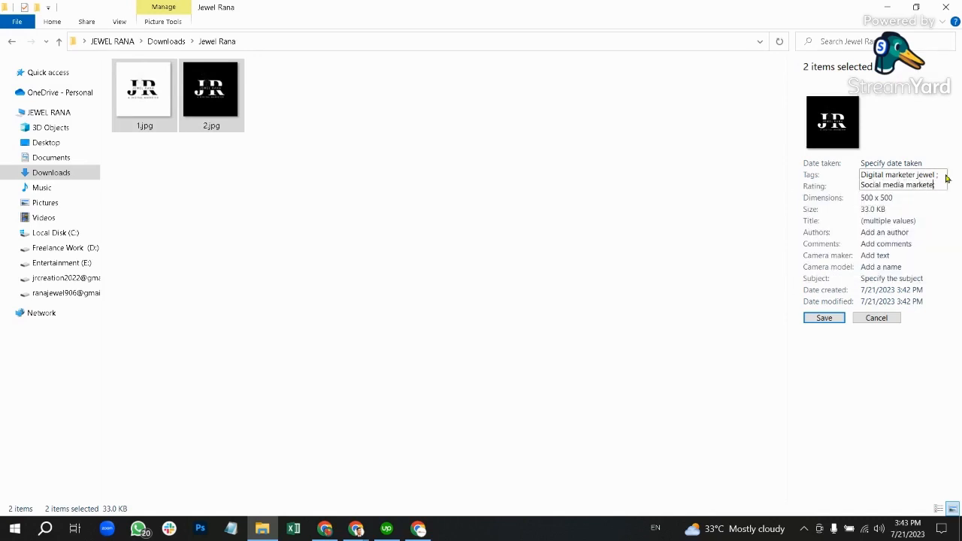
pyautogui.write('r jewel')
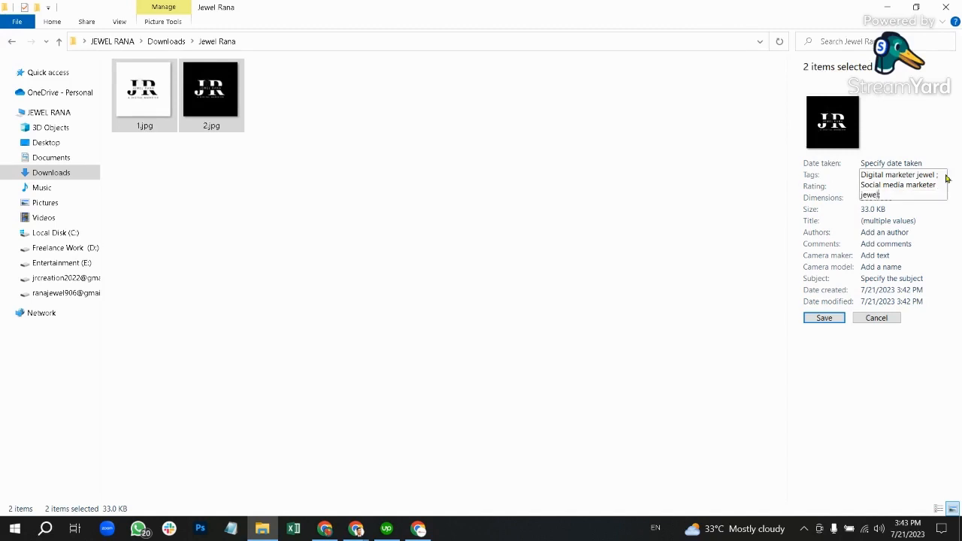
# Step: Repeat the tag text by pasting, save the tags, and rate both images five stars
pyautogui.moveTo(894, 193); pyautogui.dragTo(856, 168)
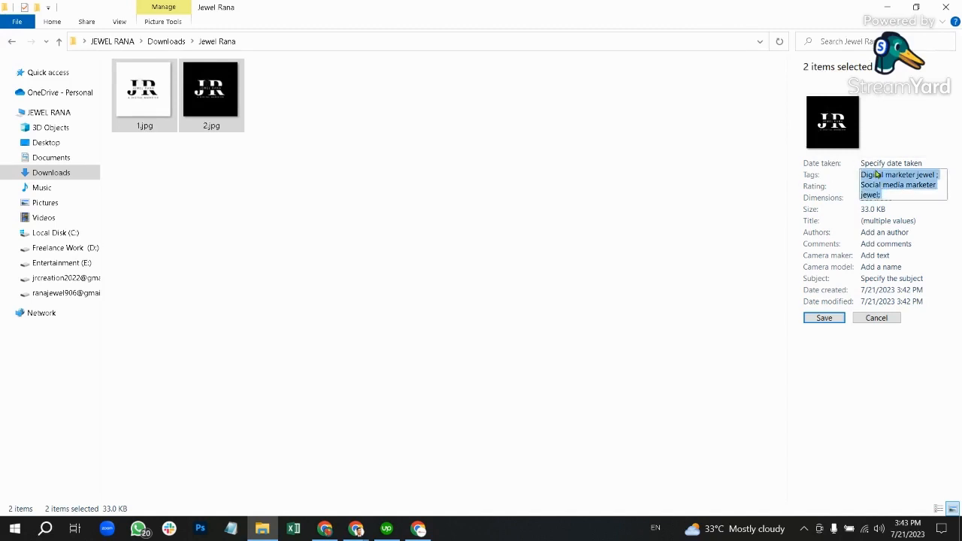
pyautogui.hotkey('ctrl', 'c')
pyautogui.click(907, 194)
pyautogui.hotkey('ctrl', 'v')
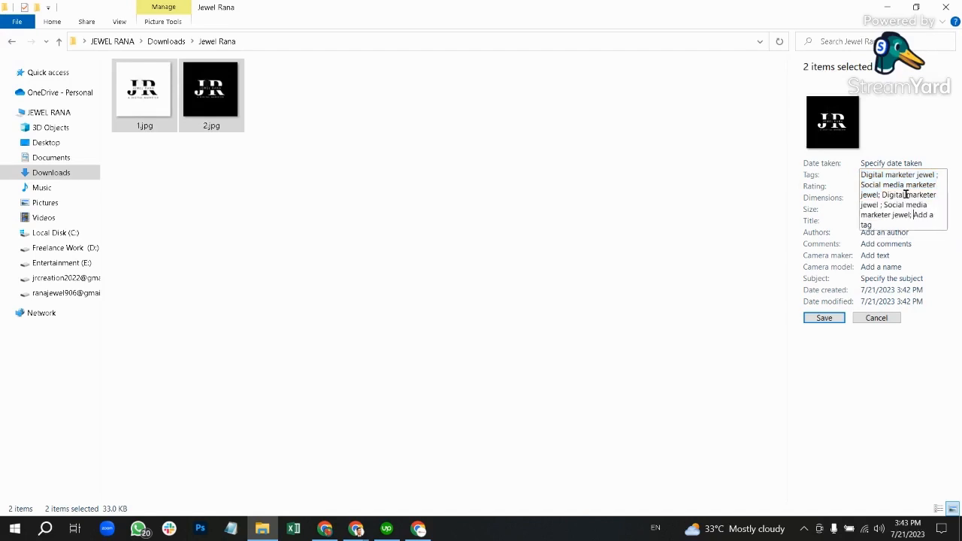
pyautogui.hotkey('ctrl', 'v')
pyautogui.click(904, 223)
pyautogui.hotkey('ctrl', 'v')
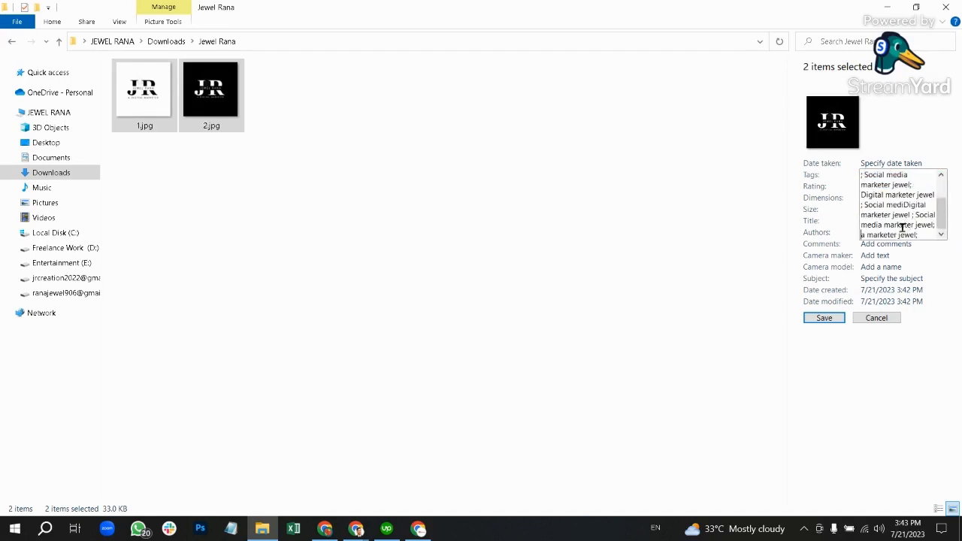
pyautogui.click(831, 318)
pyautogui.click(831, 318)
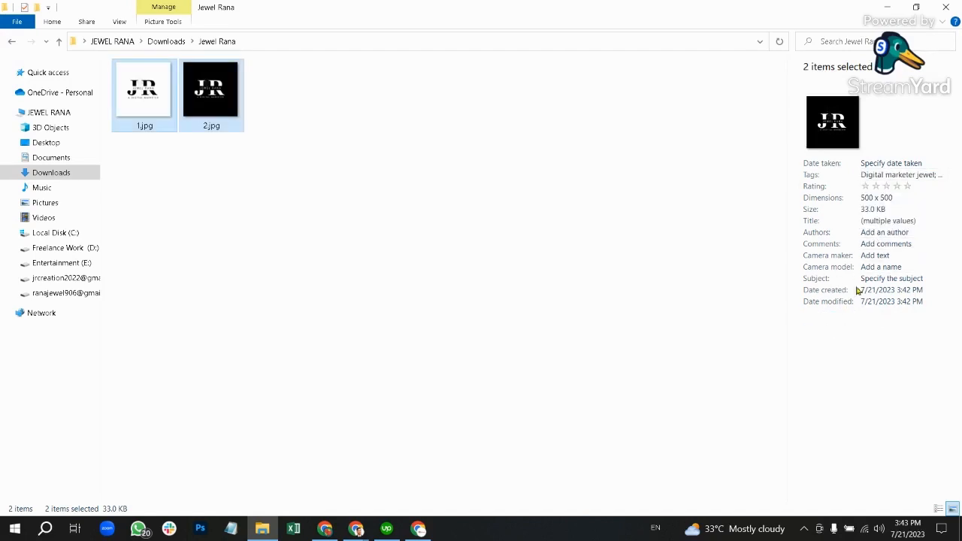
pyautogui.click(908, 187)
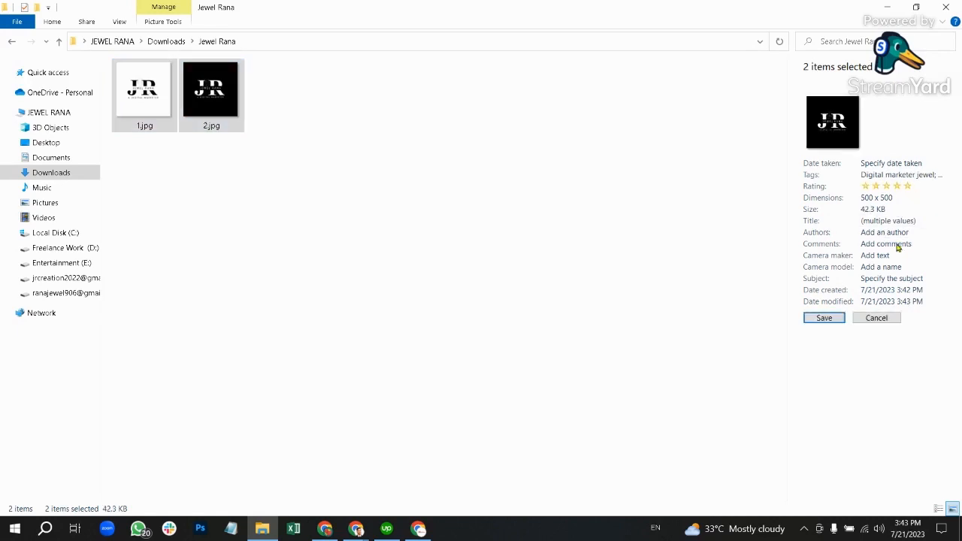
pyautogui.click(829, 320)
# Step: Title both images 'Digital Marketer Jewel' and paste the same text into Authors and Comments
pyautogui.click(891, 220)
pyautogui.write('Digital Marketer Jewel')
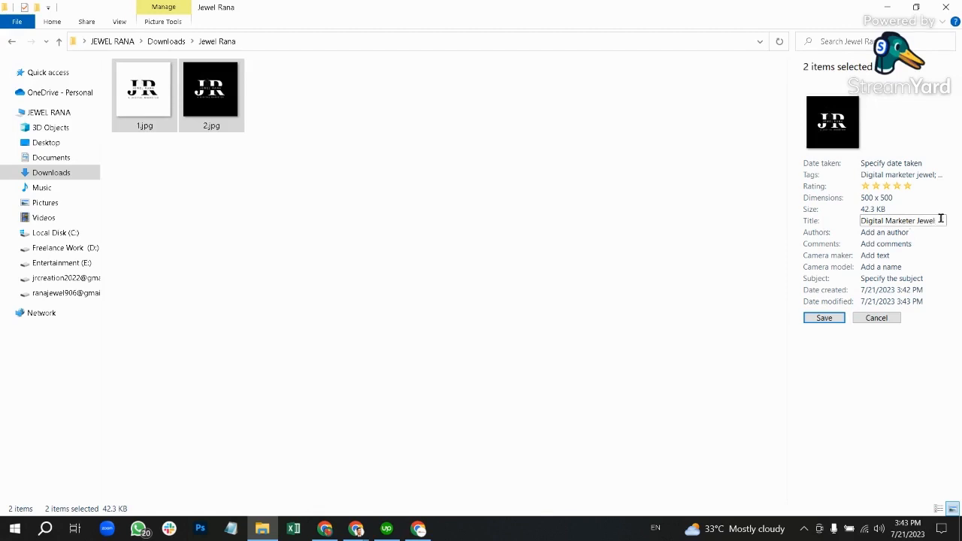
pyautogui.moveTo(940, 218); pyautogui.dragTo(824, 221)
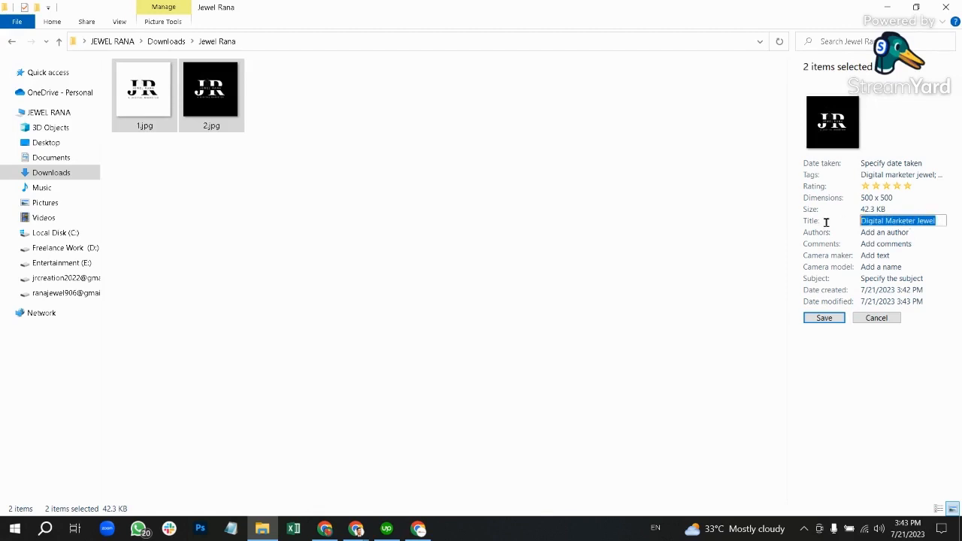
pyautogui.click(882, 232)
pyautogui.hotkey('ctrl', 'v')
pyautogui.click(890, 243)
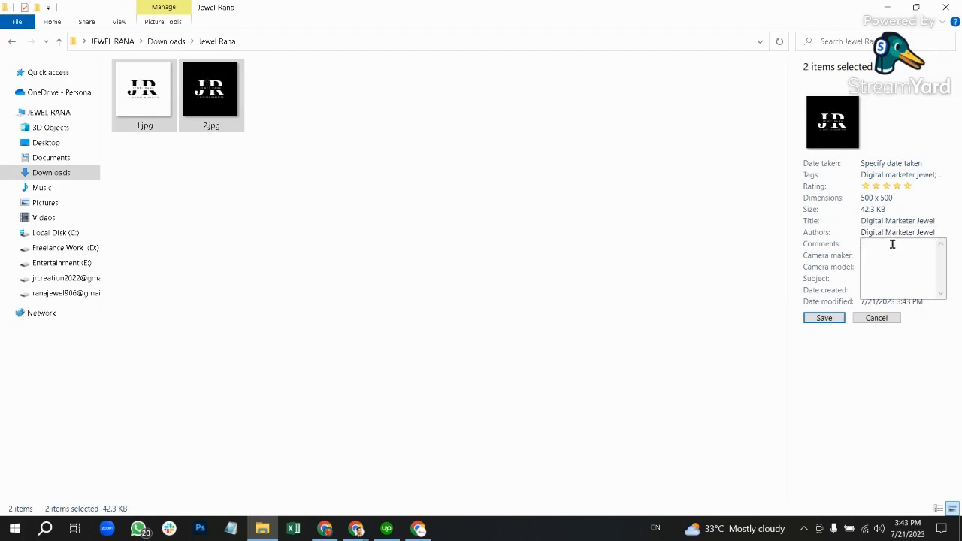
pyautogui.hotkey('ctrl', 'v')
pyautogui.hotkey('ctrl', 'v')
pyautogui.hotkey('ctrl', 'v')
# Step: Fill Camera maker, Camera model and Subject with 'Digital Marketer Jewel' and save
pyautogui.hotkey('ctrl', 'v')
pyautogui.hotkey('ctrl', 'v')
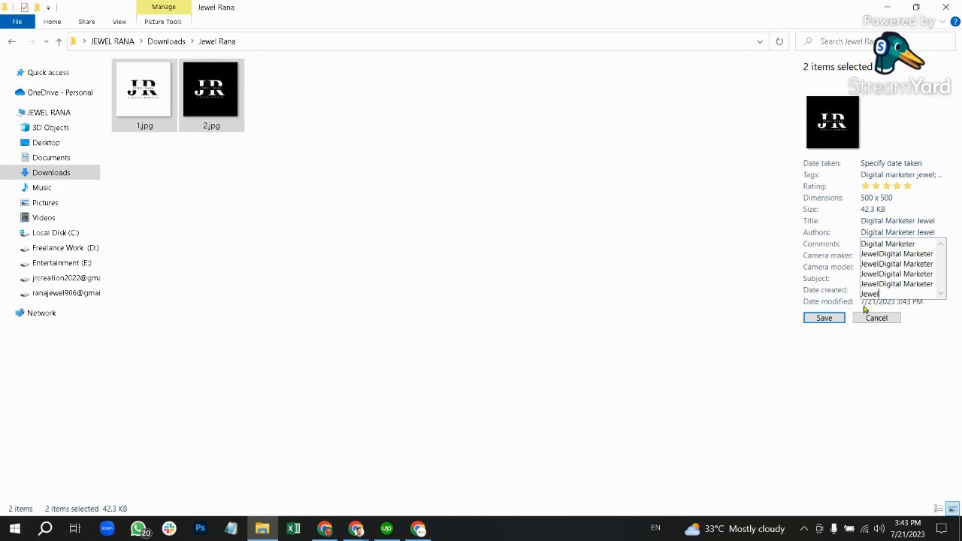
pyautogui.click(836, 318)
pyautogui.click(893, 256)
pyautogui.hotkey('ctrl', 'v')
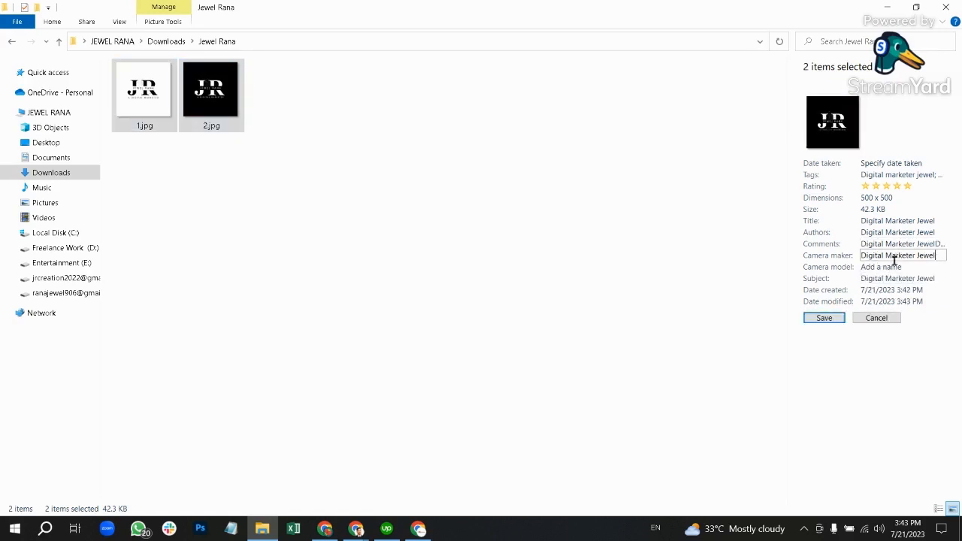
pyautogui.click(880, 278)
pyautogui.click(879, 267)
pyautogui.hotkey('ctrl', 'v')
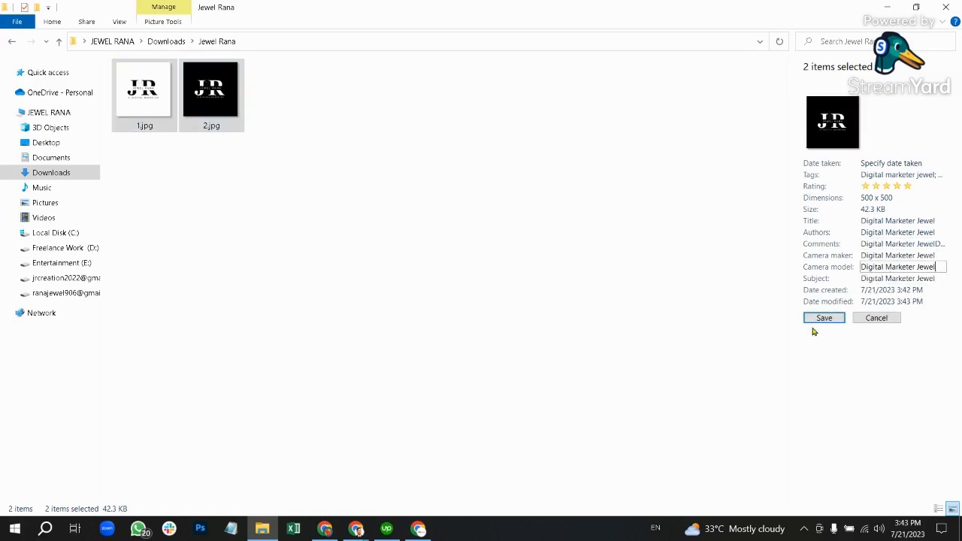
pyautogui.click(825, 319)
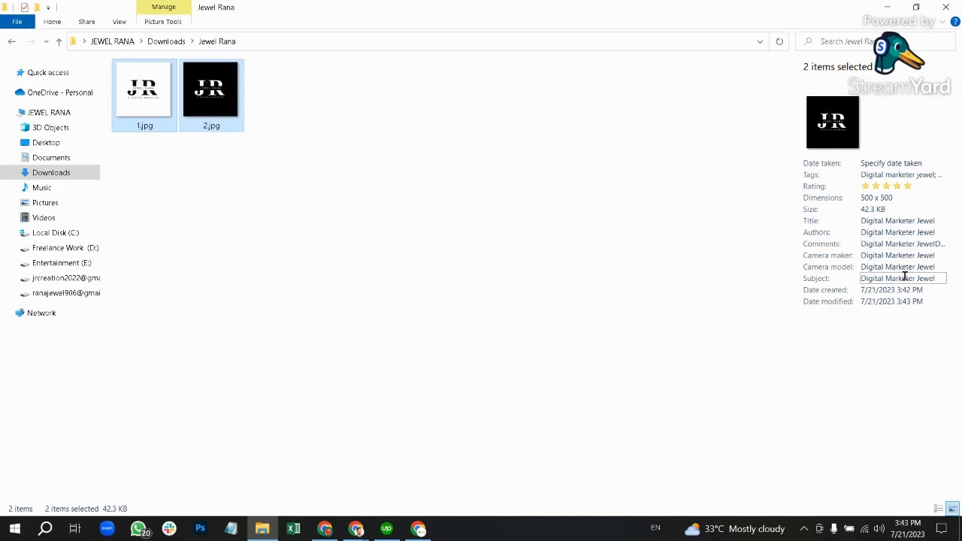
pyautogui.click(345, 186)
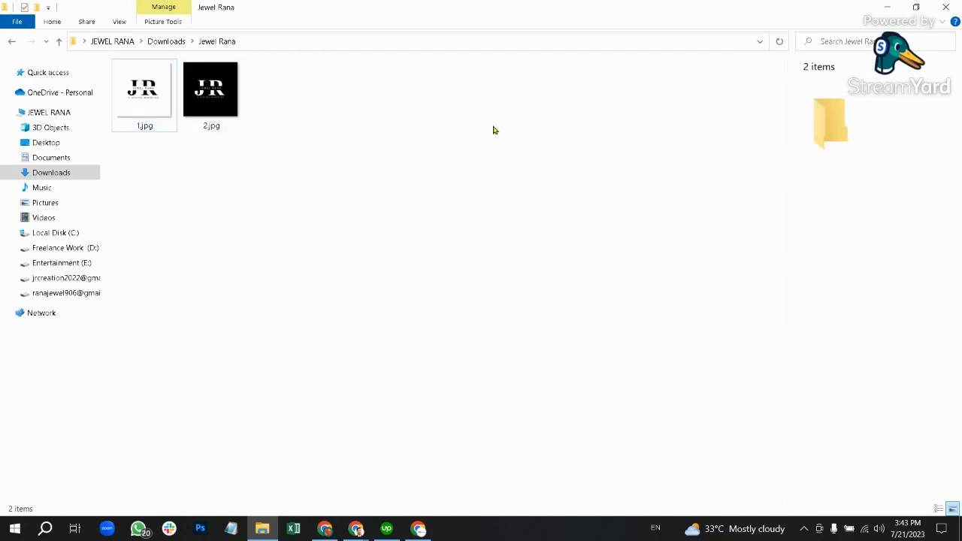
pyautogui.click(195, 77)
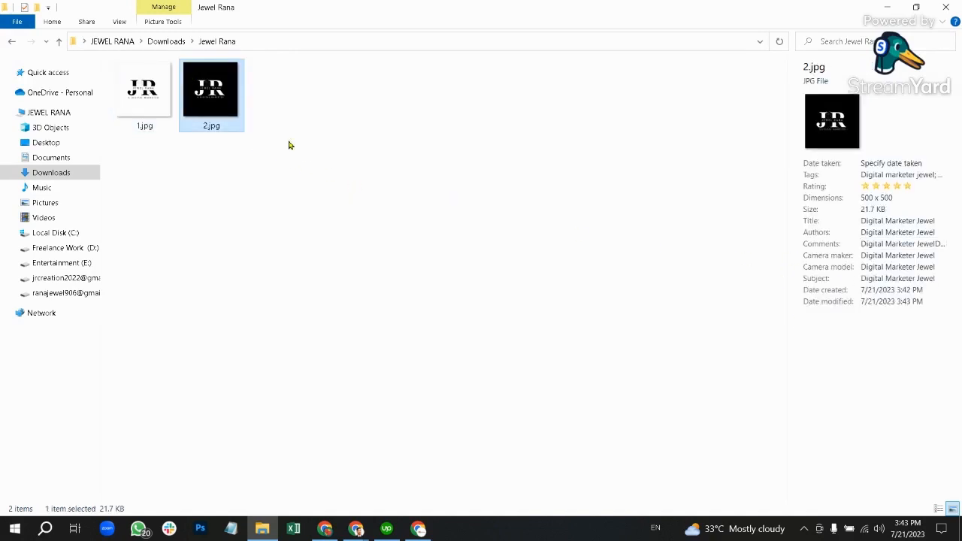
pyautogui.click(118, 22)
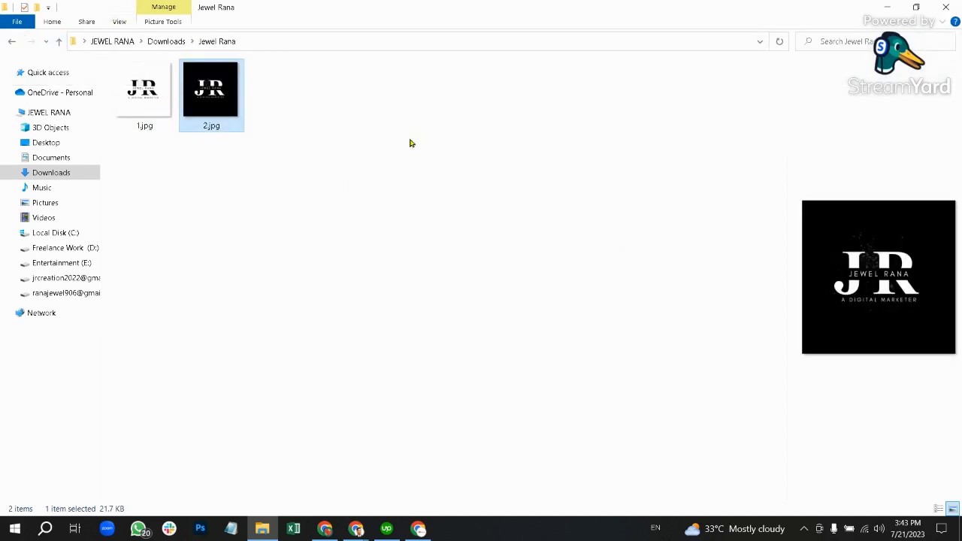
pyautogui.click(163, 112)
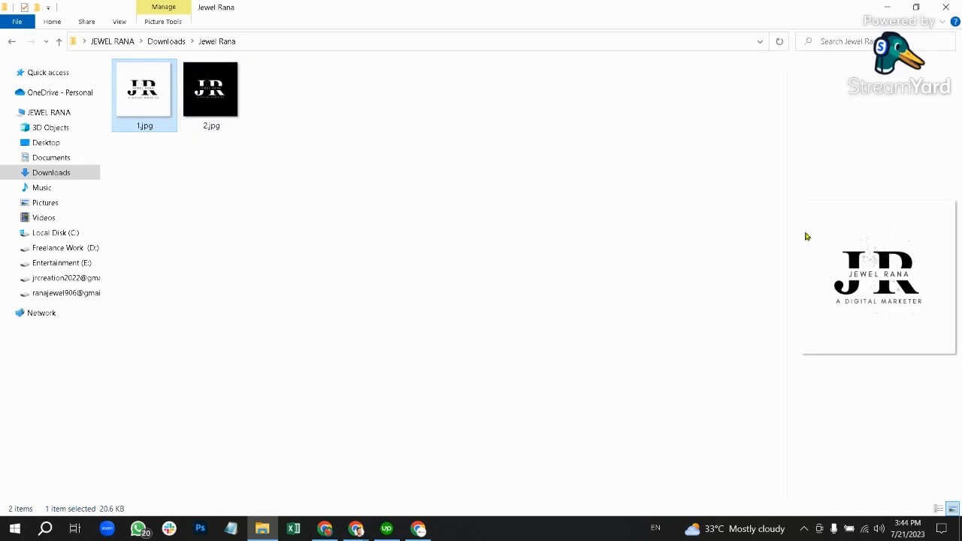
pyautogui.click(189, 123)
pyautogui.click(121, 22)
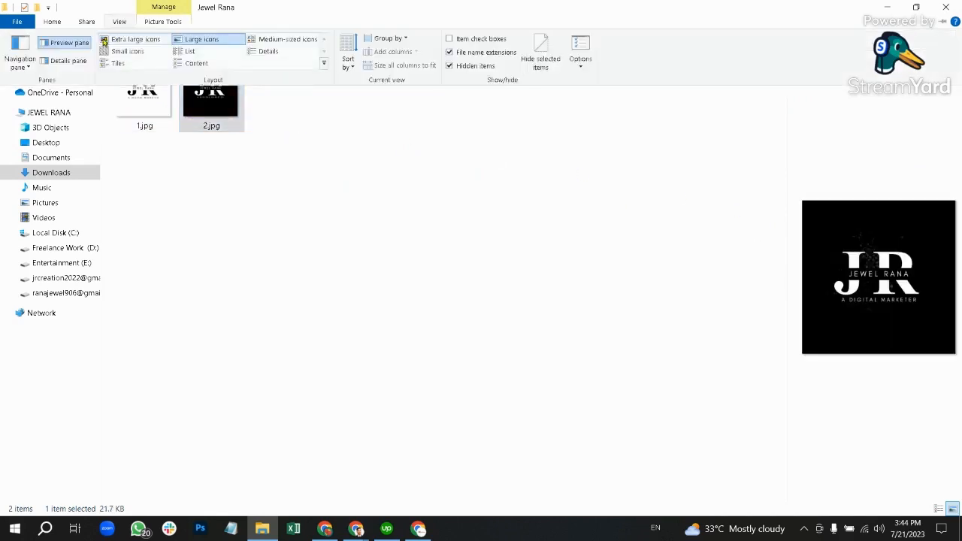
pyautogui.click(69, 64)
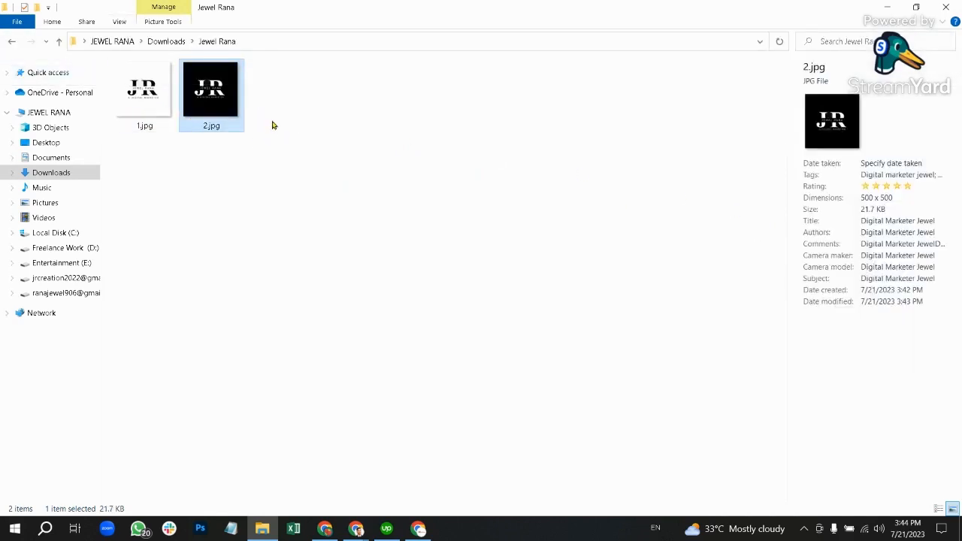
pyautogui.click(383, 120)
pyautogui.doubleClick(227, 114)
pyautogui.rightClick(232, 127)
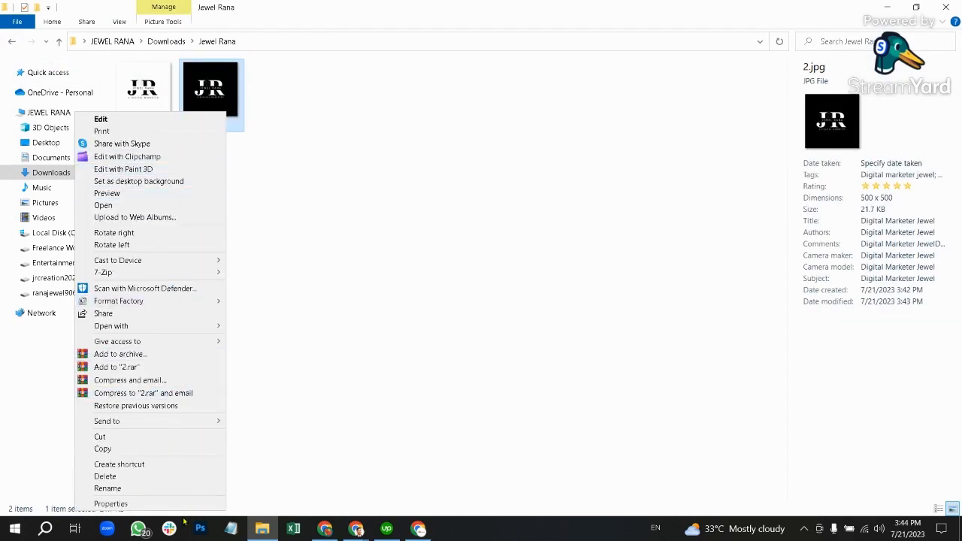
pyautogui.click(143, 504)
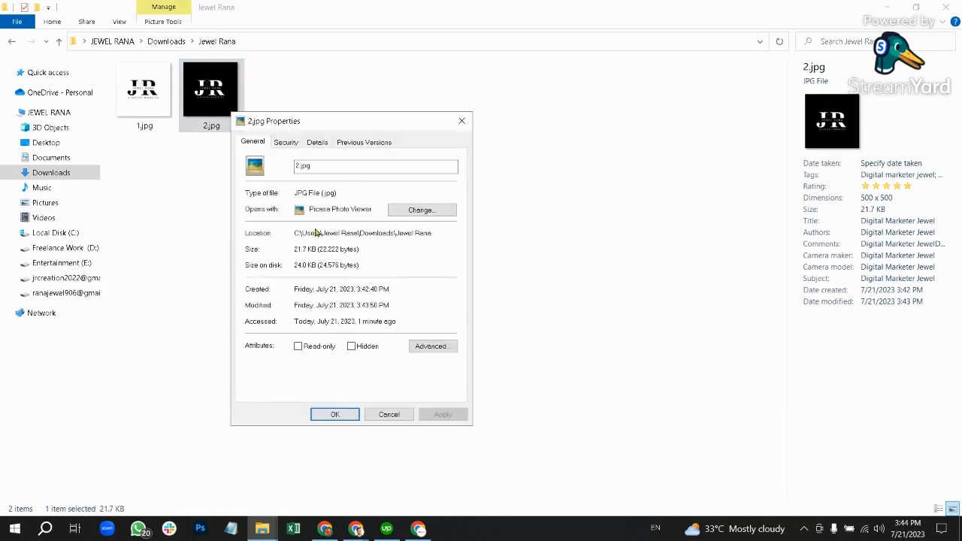
pyautogui.click(317, 142)
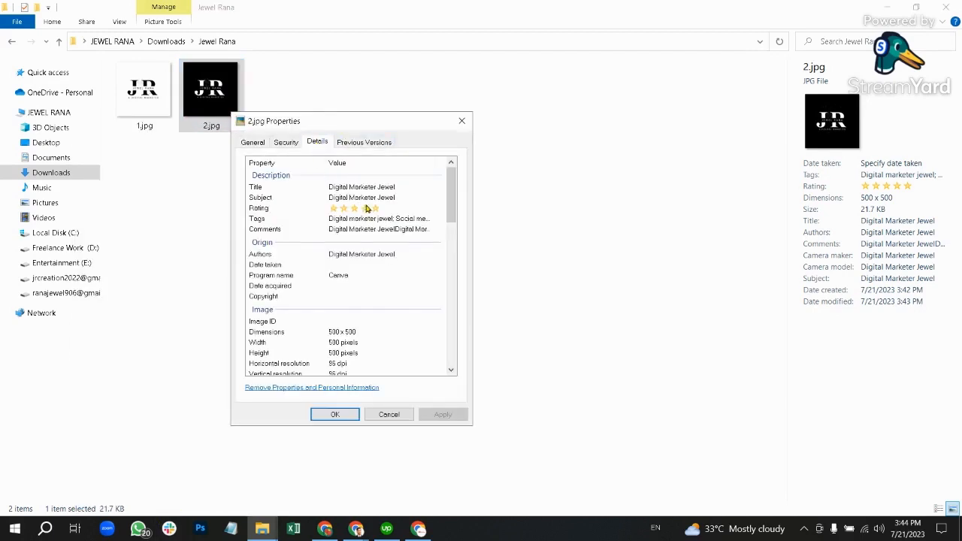
pyautogui.click(351, 187)
pyautogui.click(364, 197)
pyautogui.click(324, 418)
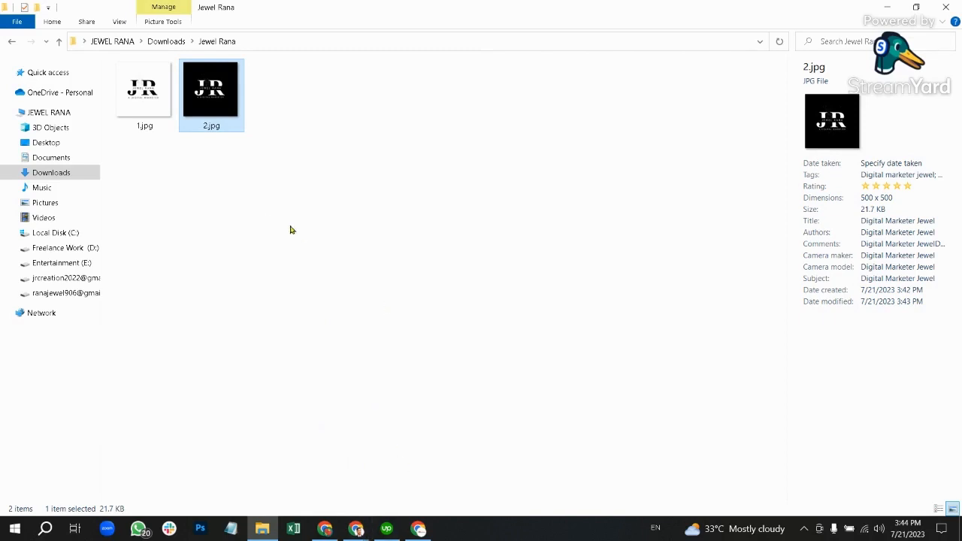
pyautogui.click(356, 531)
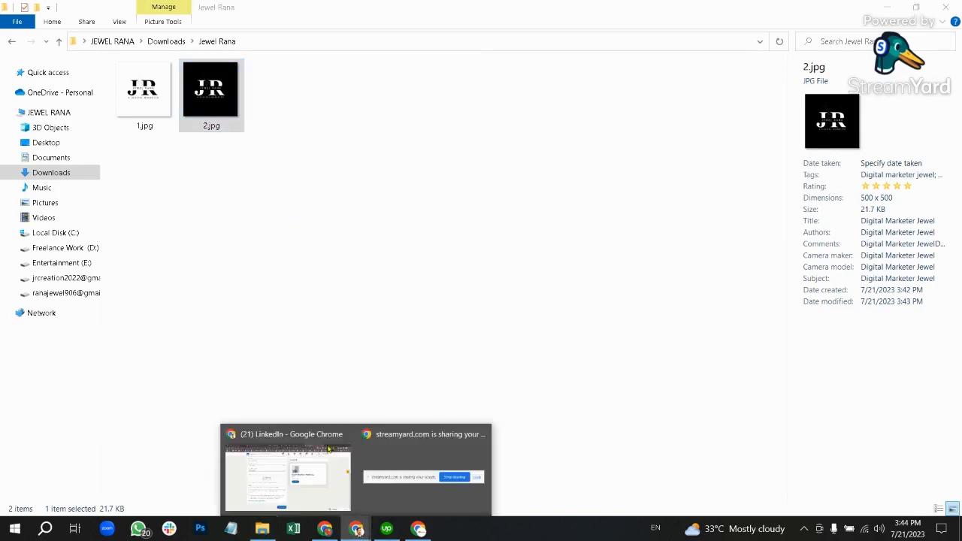
# Step: Upload 1.jpg from the Jewel Rana folder as the LinkedIn company page logo
pyautogui.click(273, 499)
pyautogui.click(319, 270)
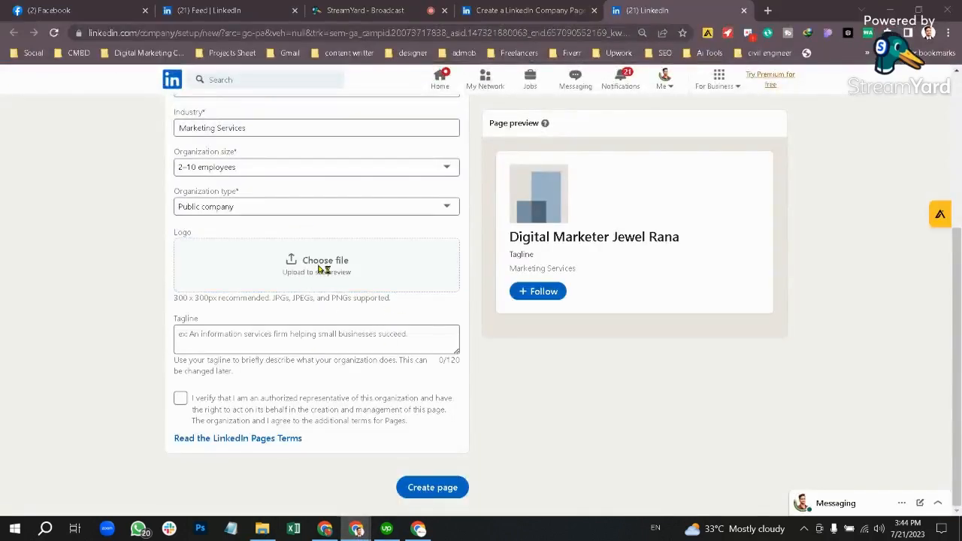
pyautogui.doubleClick(137, 125)
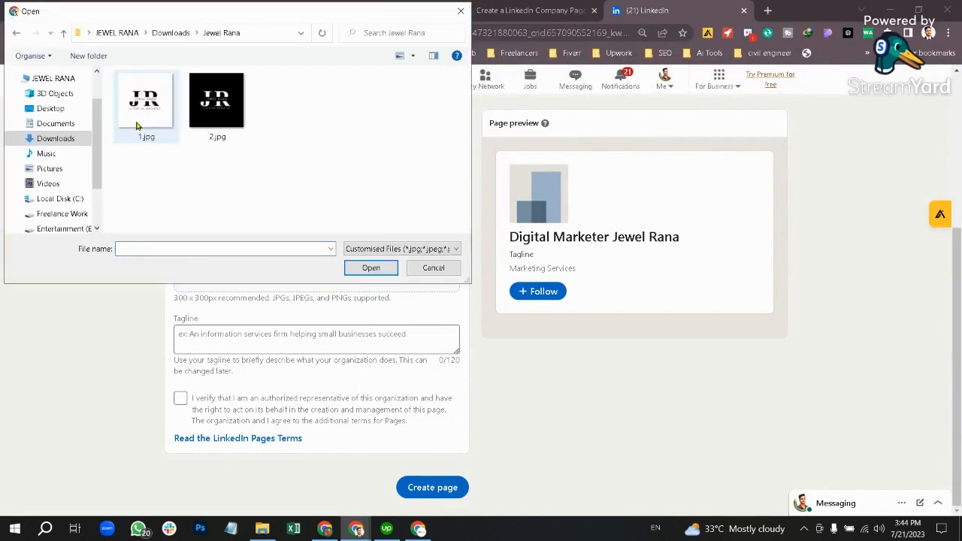
pyautogui.click(152, 105)
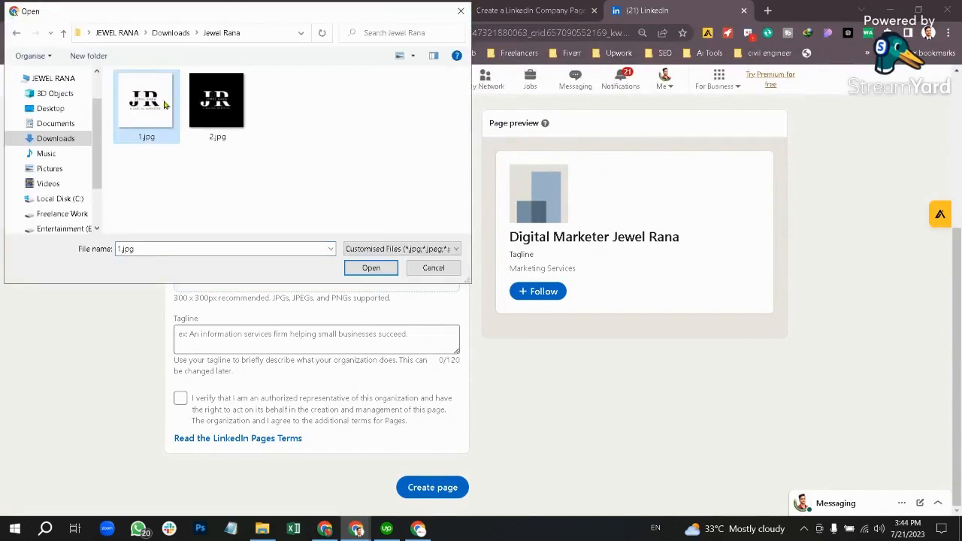
pyautogui.click(369, 269)
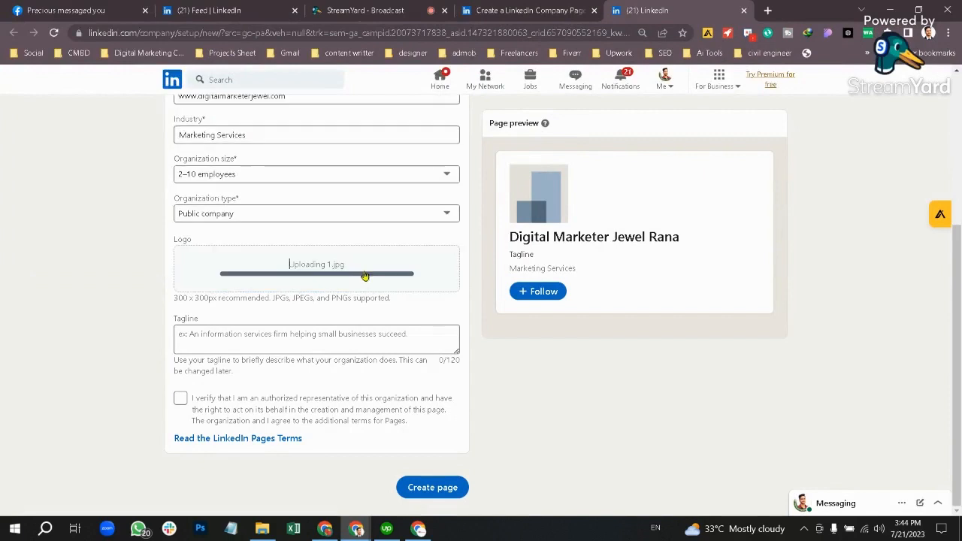
pyautogui.click(275, 340)
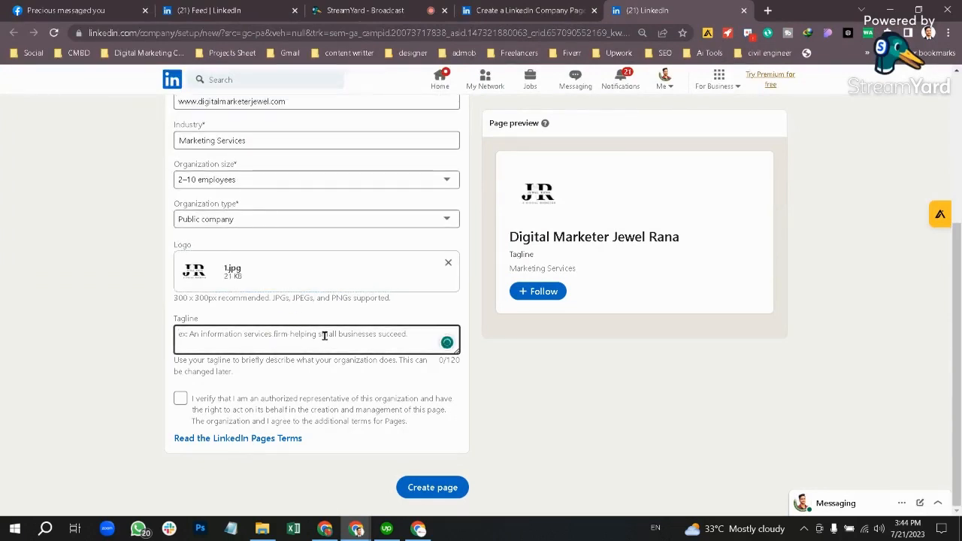
# Step: Enter the tagline 'A Digital Marketing Service', confirm authorization, and create the company page
pyautogui.write('A')
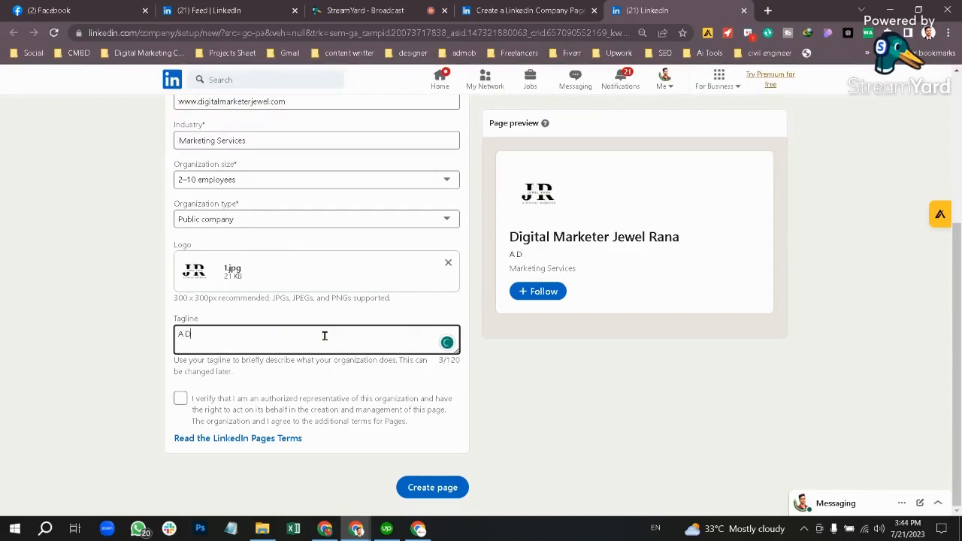
pyautogui.write('Digital')
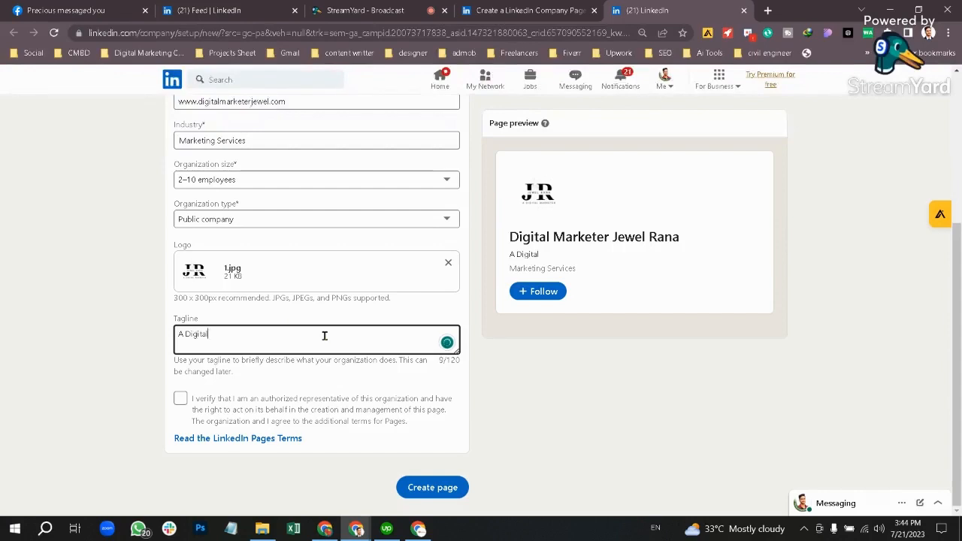
pyautogui.write(' ma')
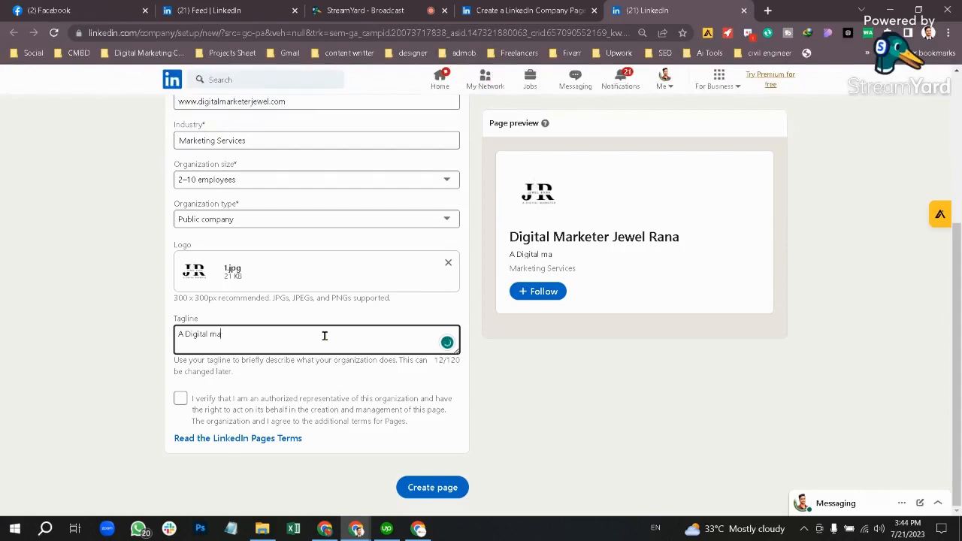
pyautogui.press('BackSpace')
pyautogui.press('BackSpace')
pyautogui.press('BackSpace')
pyautogui.write('Marketin')
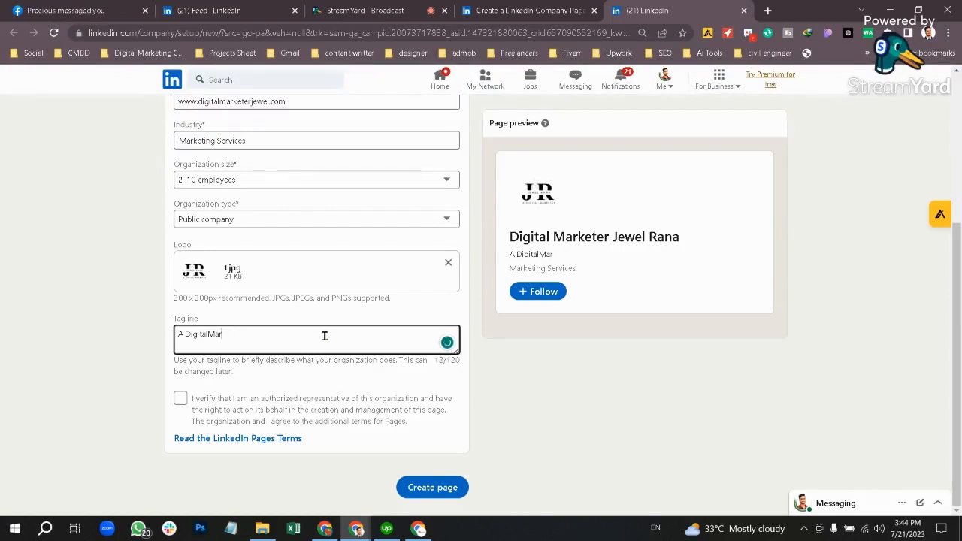
pyautogui.press('BackSpace')
pyautogui.press('BackSpace')
pyautogui.write('M')
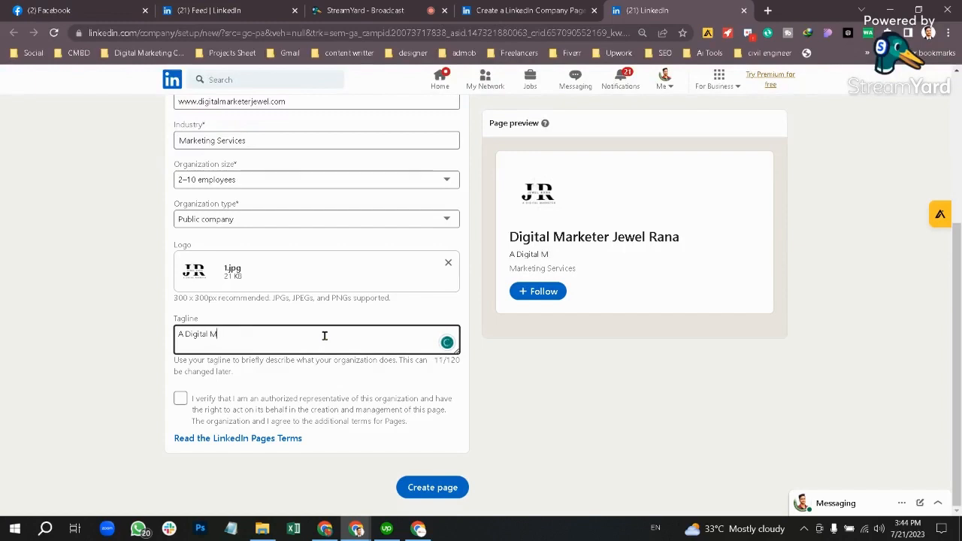
pyautogui.write('arketin')
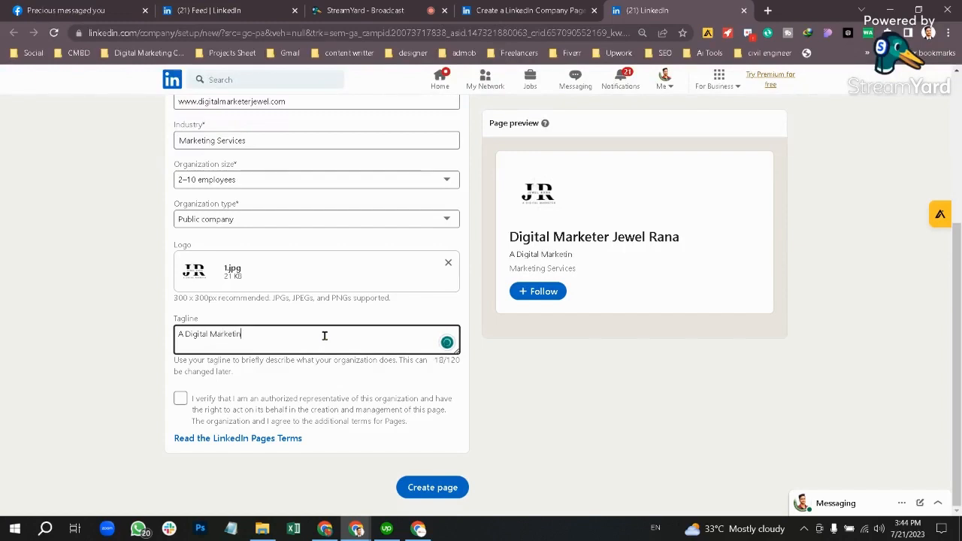
pyautogui.write('g Service')
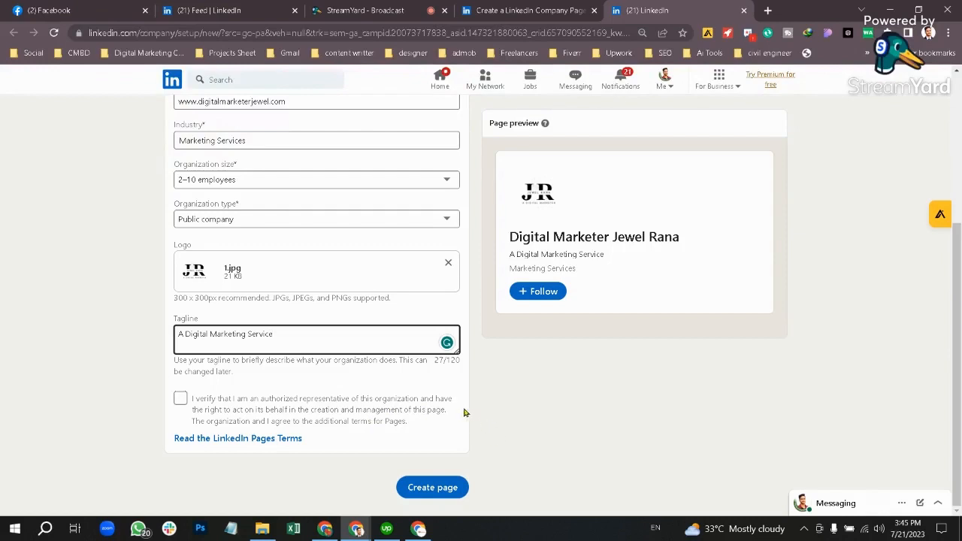
pyautogui.click(181, 399)
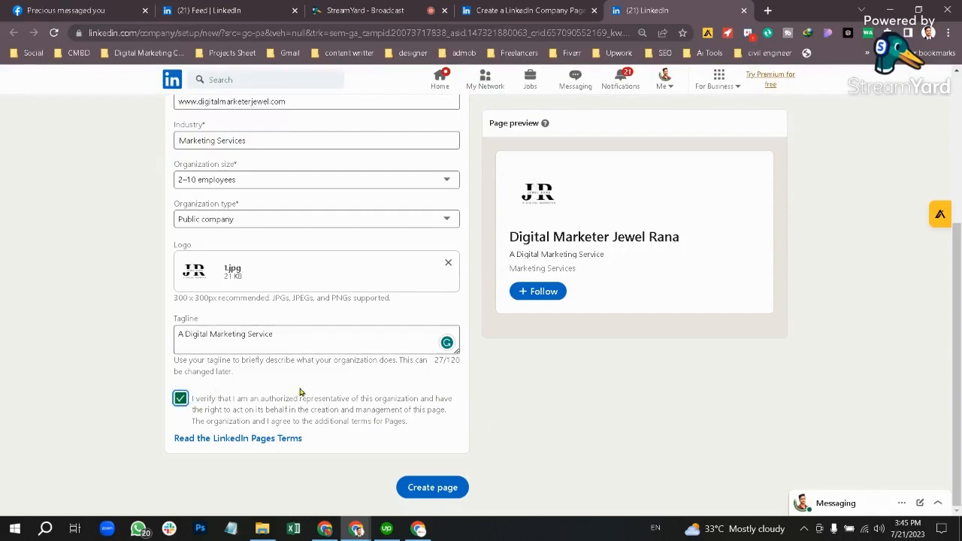
pyautogui.click(440, 487)
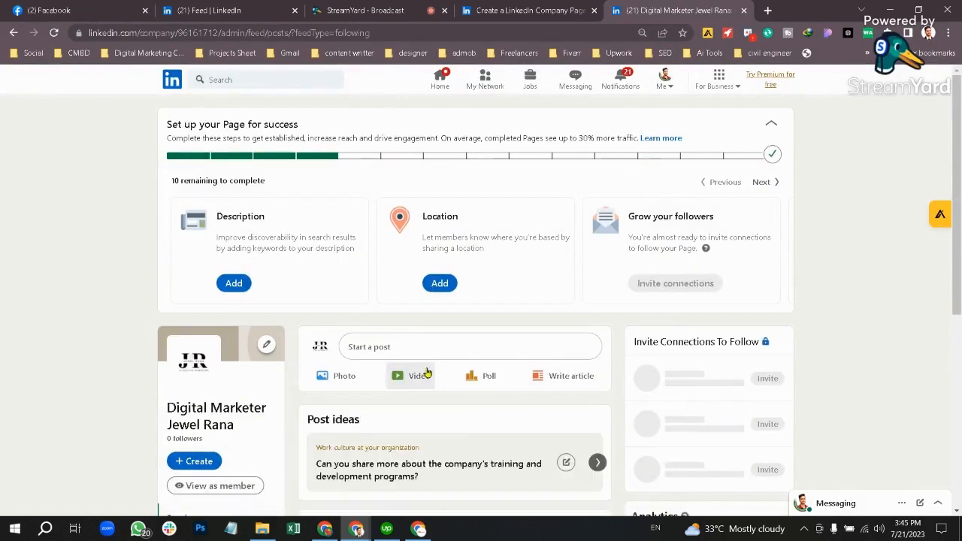
# Step: Open the new page's Description editor, then open a blank browser tab
pyautogui.click(236, 283)
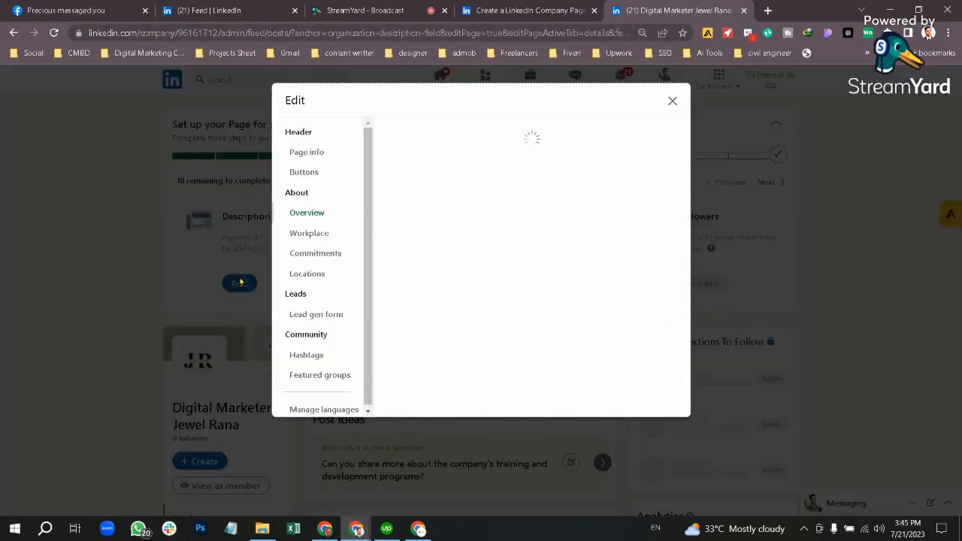
pyautogui.click(469, 198)
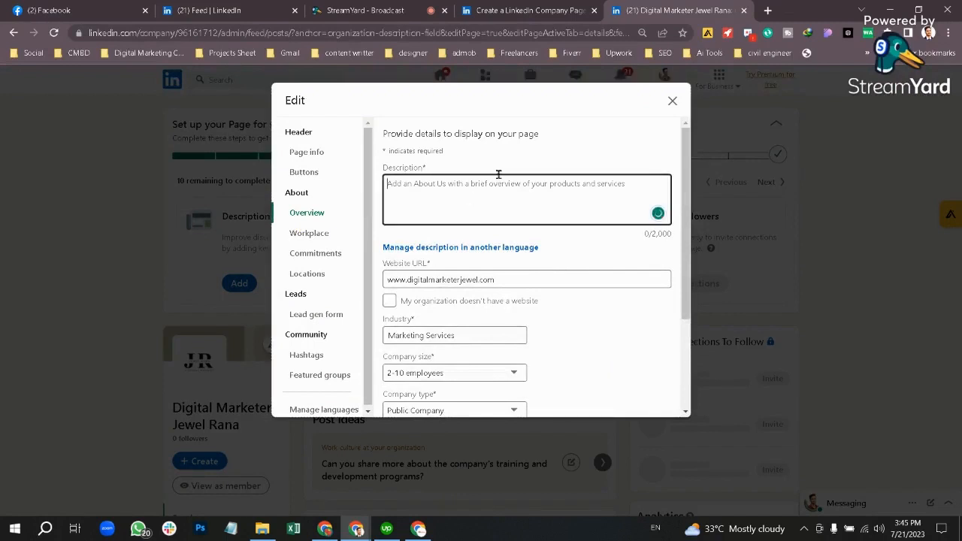
pyautogui.scroll(-2, 468, 283)
pyautogui.scroll(2, 469, 285)
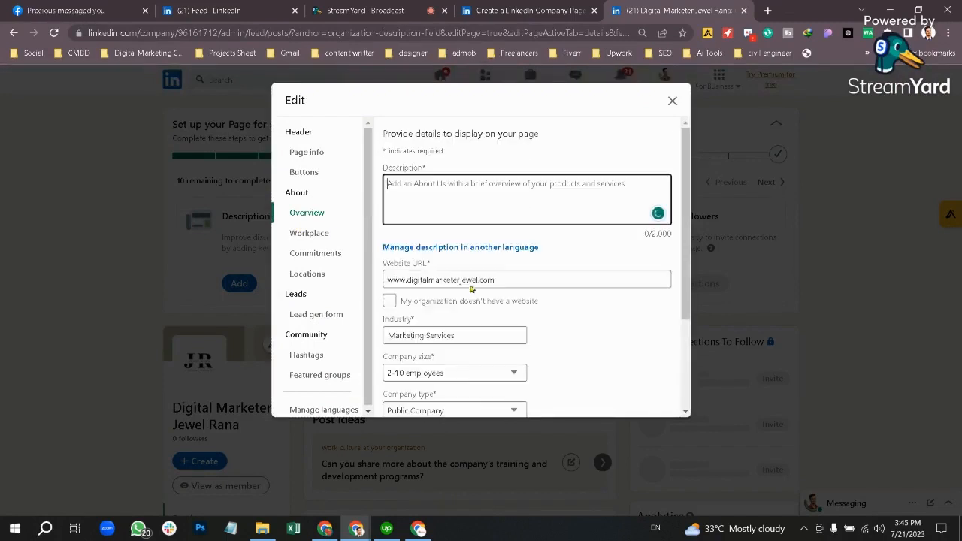
pyautogui.hotkey('ctrl', 't')
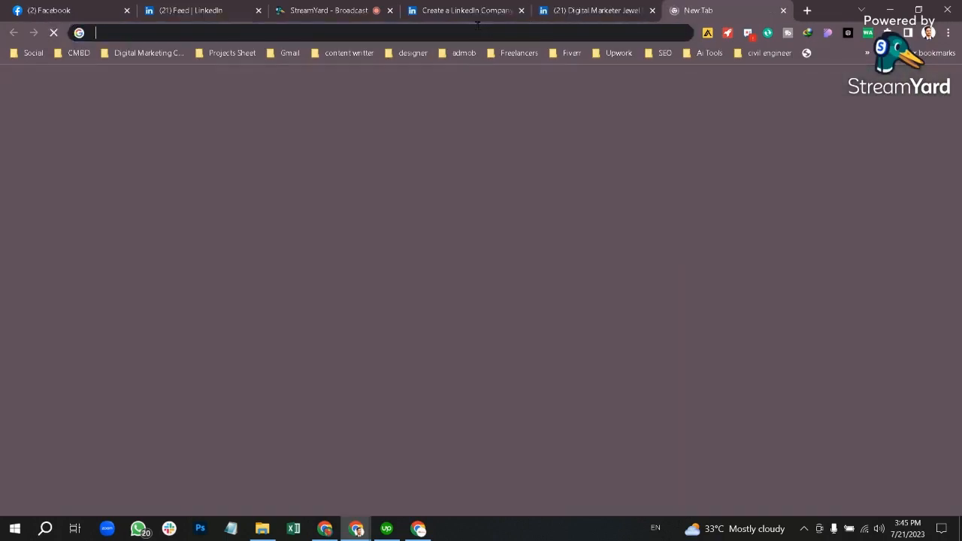
# Step: Load chat.openai.com in the new tab
pyautogui.click(477, 25)
pyautogui.write('ch')
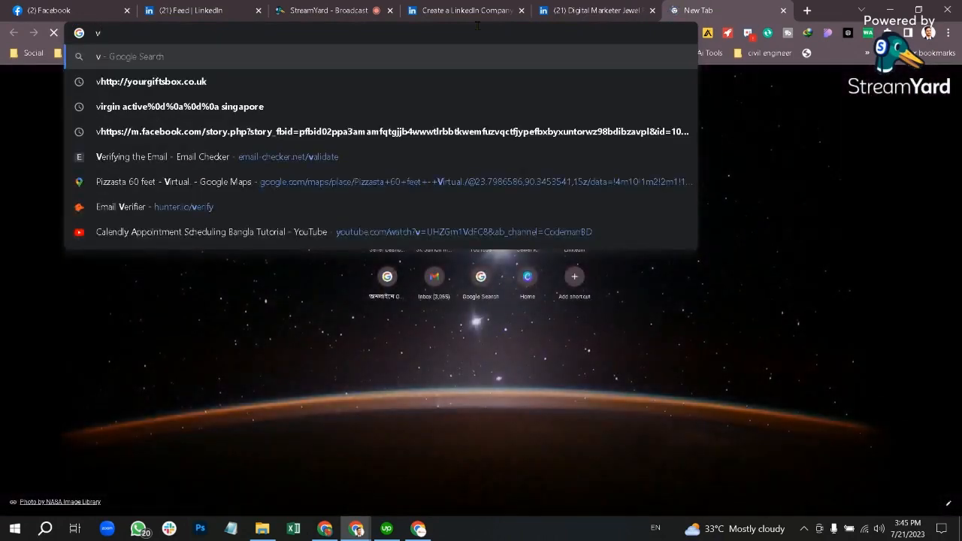
pyautogui.write('at')
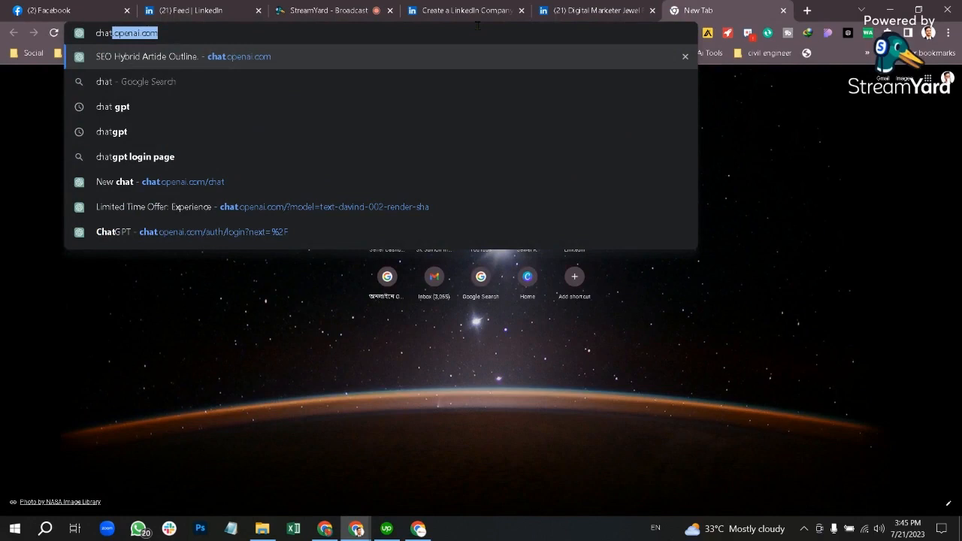
pyautogui.press('Return')
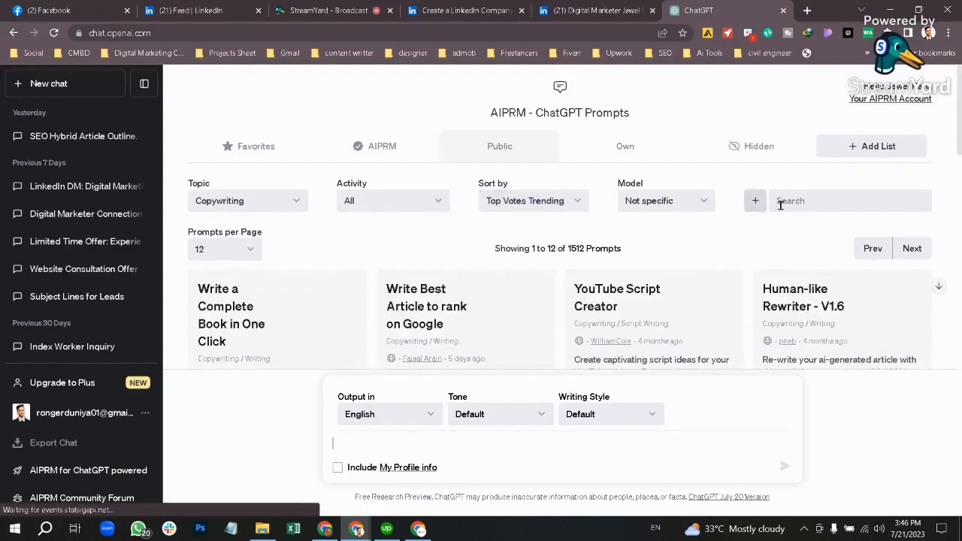
# Step: Run AIPRM's Meta-Title & Description prompt for 'Digital Marketer Jewel', then start a new chat
pyautogui.click(780, 205)
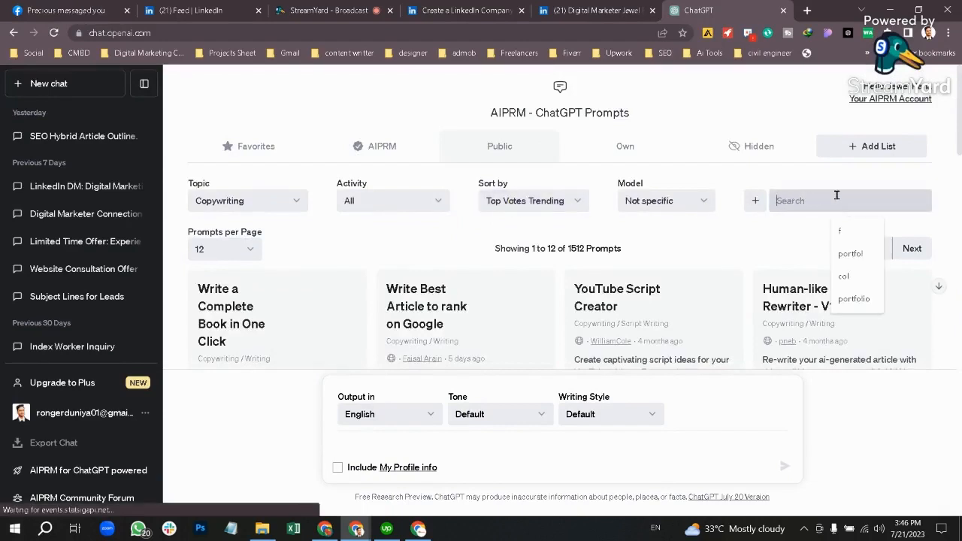
pyautogui.write('desc')
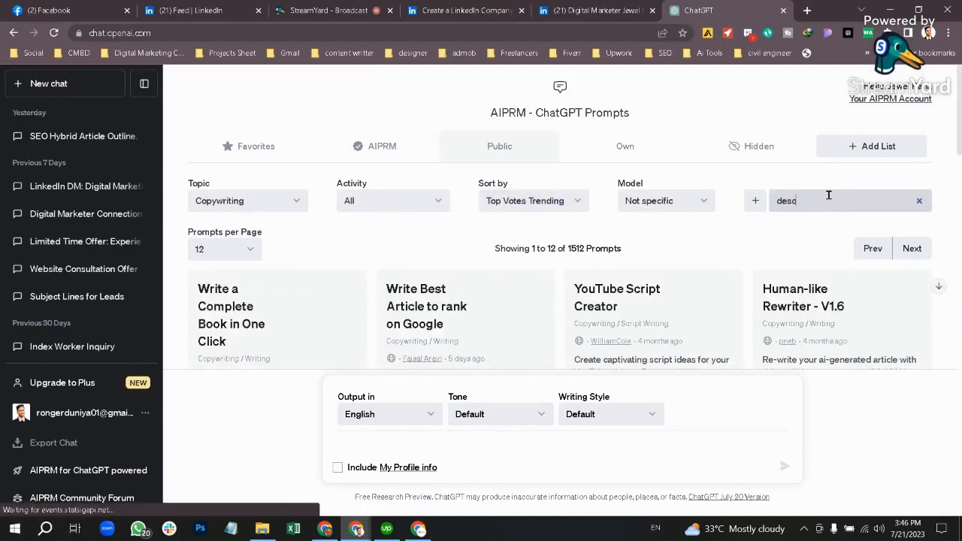
pyautogui.write('r')
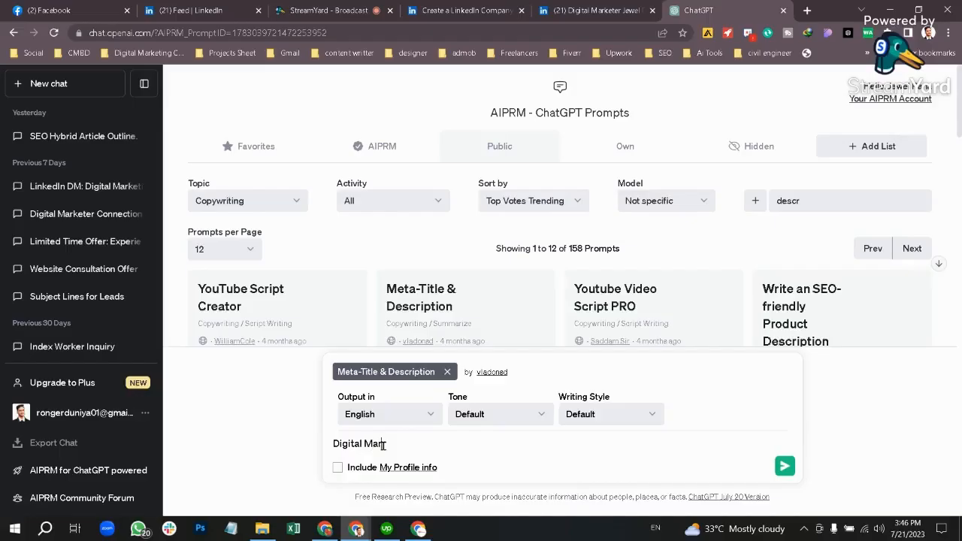
pyautogui.write('keter Jewel')
pyautogui.click(785, 467)
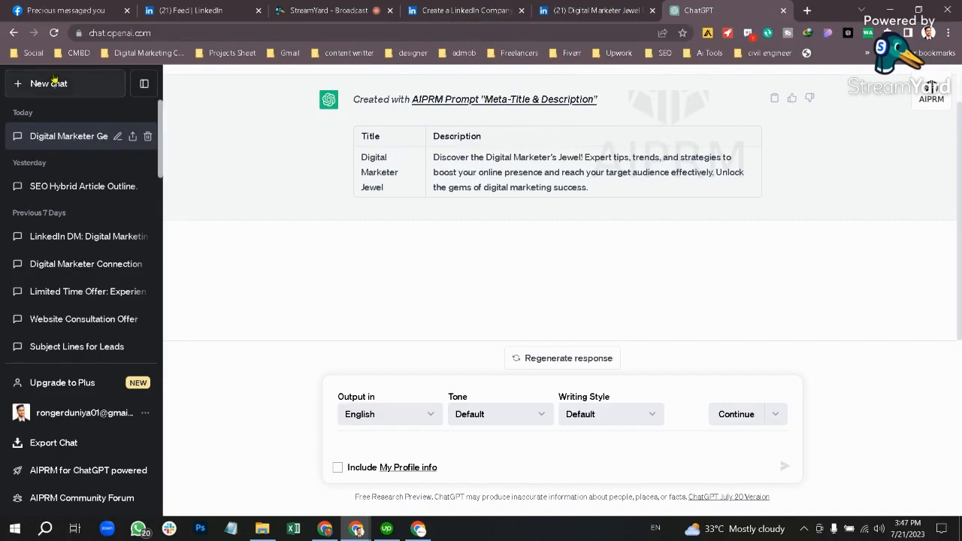
pyautogui.click(54, 83)
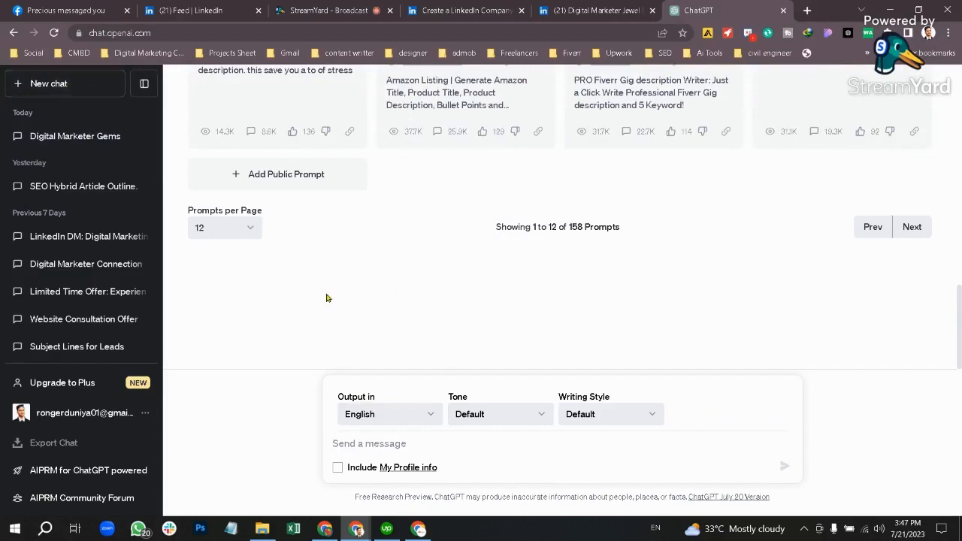
# Step: Generate a post with AIPRM's LinkedIn Post Content prompt using keyword 'Digital marketer'
pyautogui.scroll(3, 326, 296)
pyautogui.scroll(3, 326, 298)
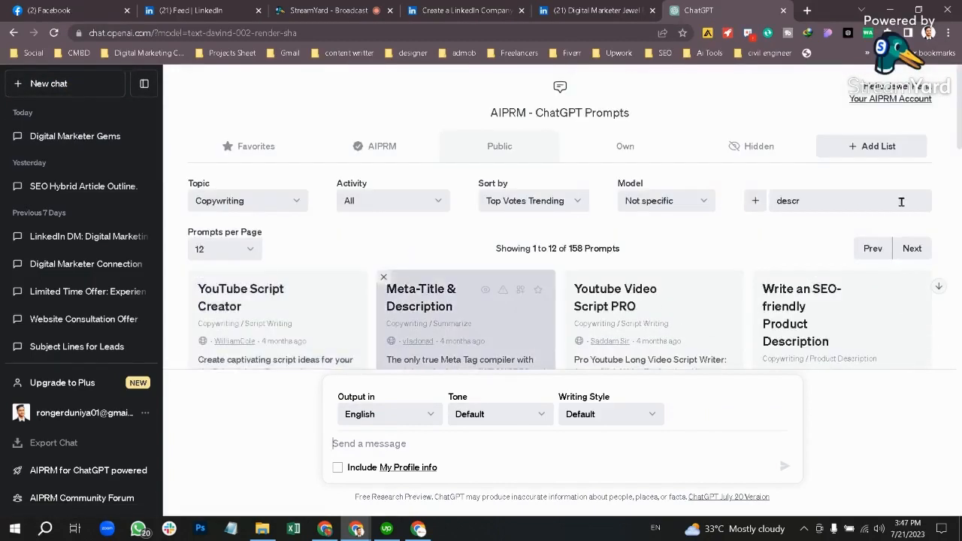
pyautogui.moveTo(805, 208); pyautogui.dragTo(753, 208)
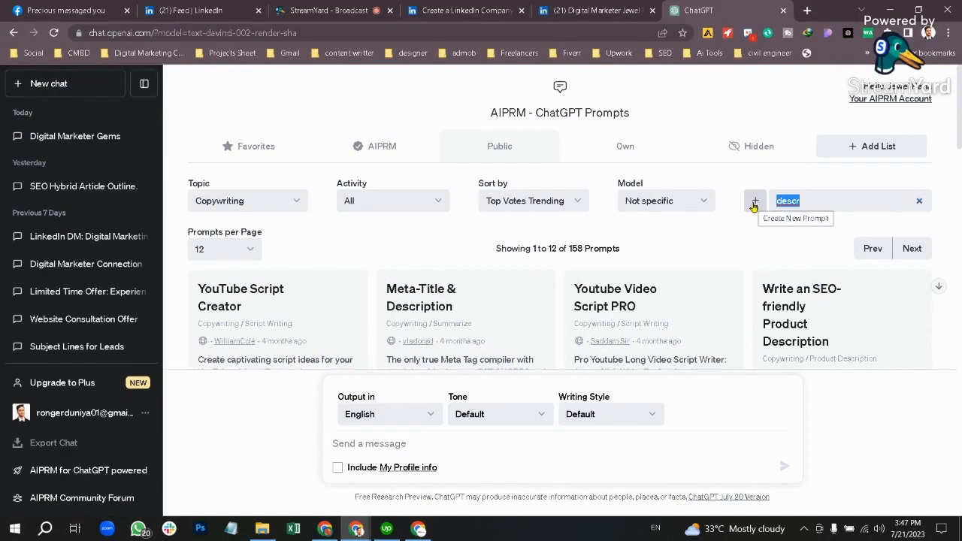
pyautogui.write('linkedi')
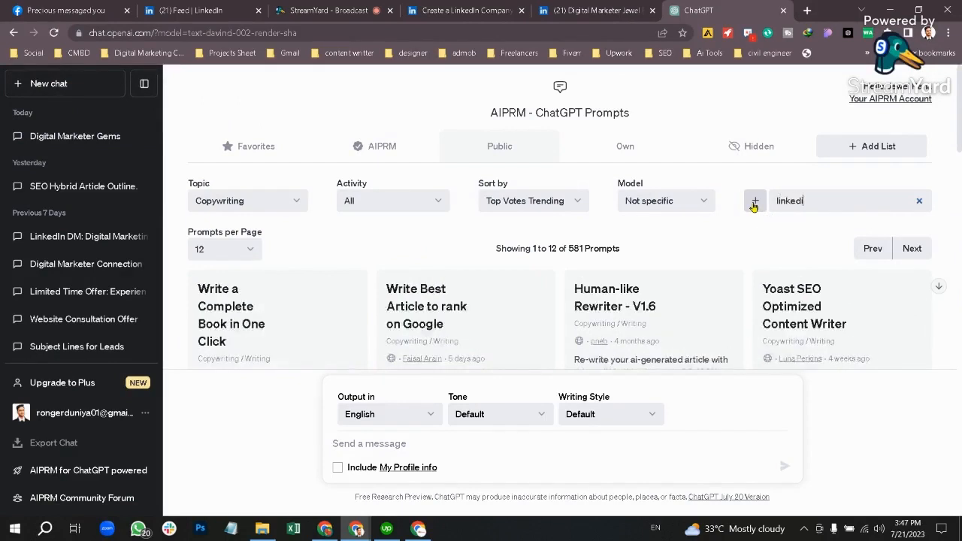
pyautogui.write('n aphe')
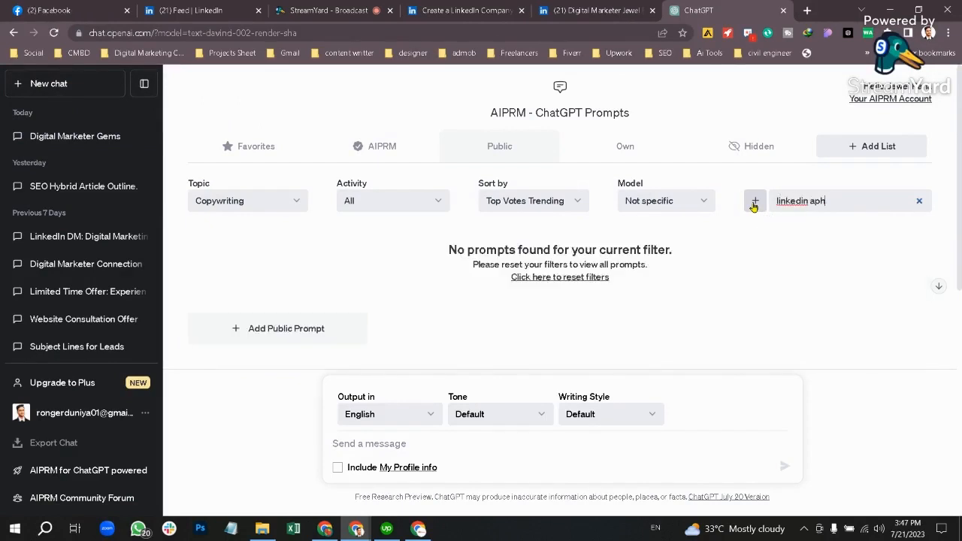
pyautogui.press('BackSpace')
pyautogui.press('BackSpace')
pyautogui.press('BackSpace')
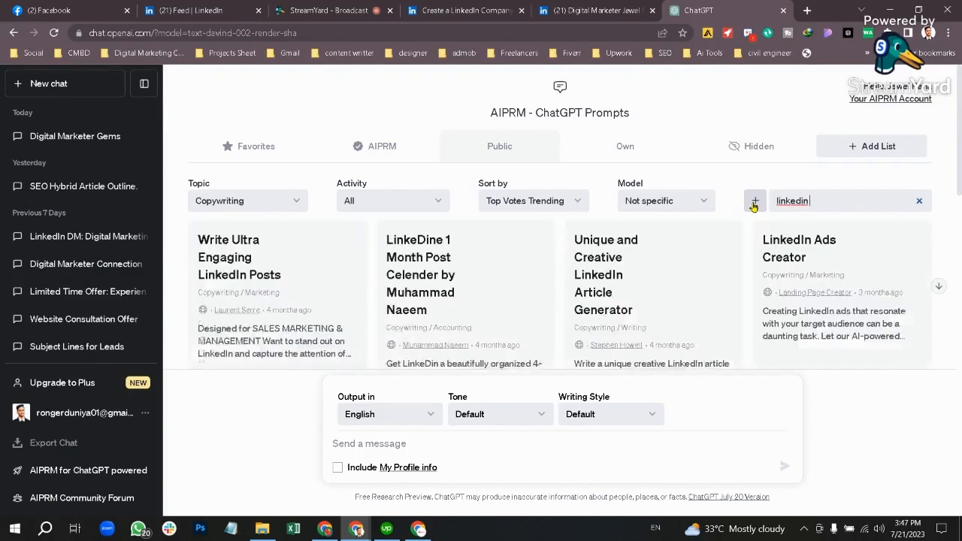
pyautogui.write('page')
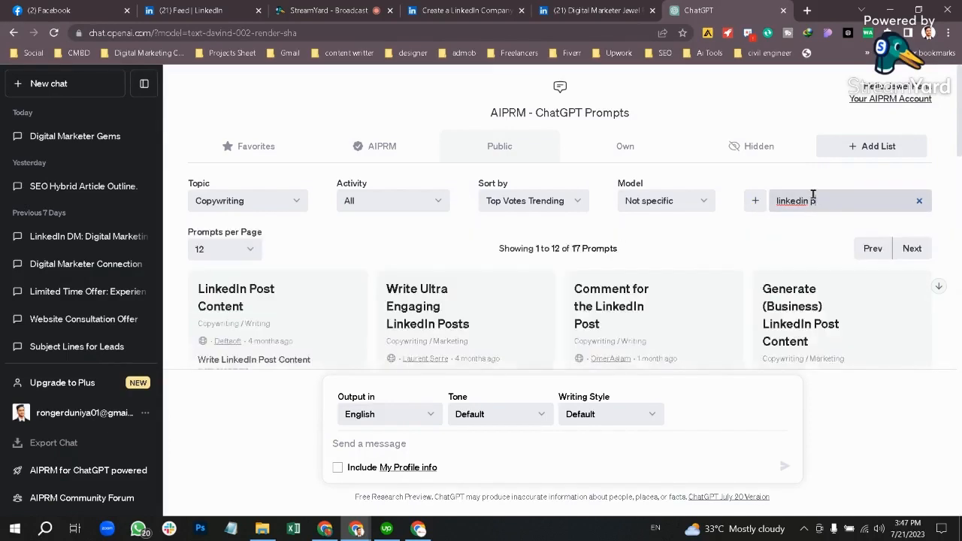
pyautogui.click(295, 319)
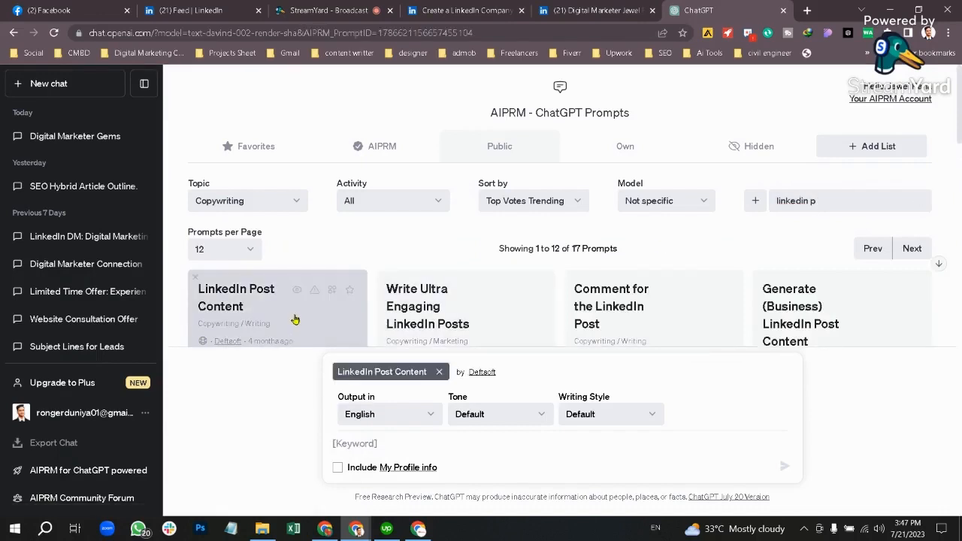
pyautogui.click(424, 445)
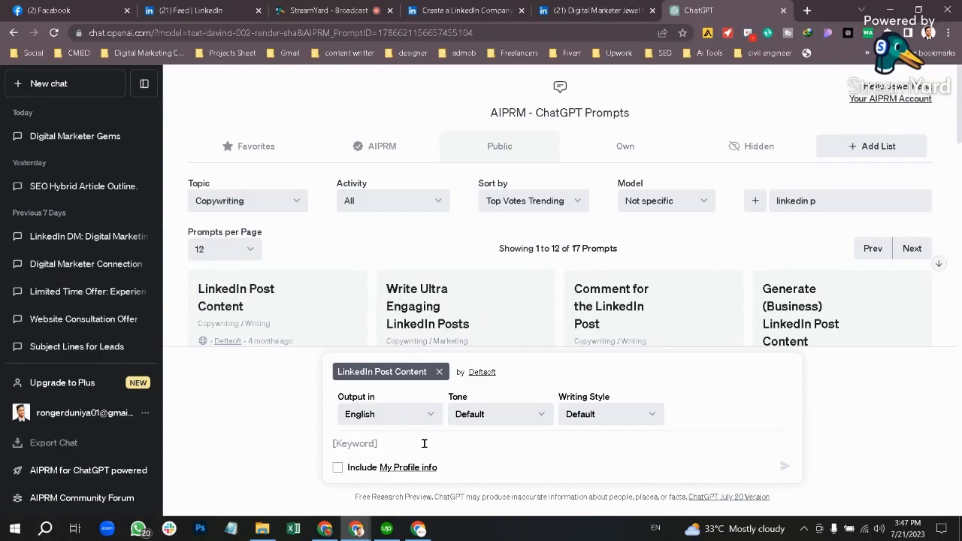
pyautogui.write('Digital')
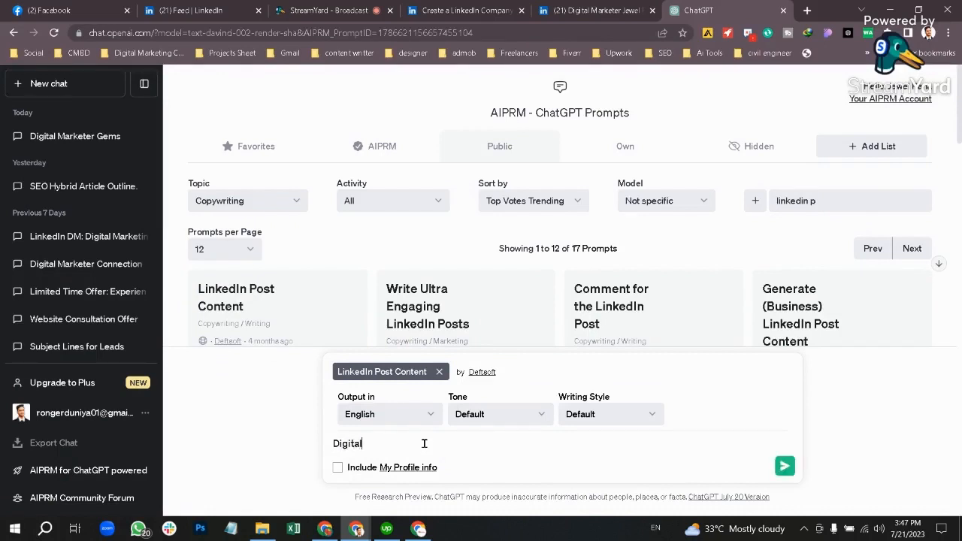
pyautogui.write(' marketer')
pyautogui.press('Return')
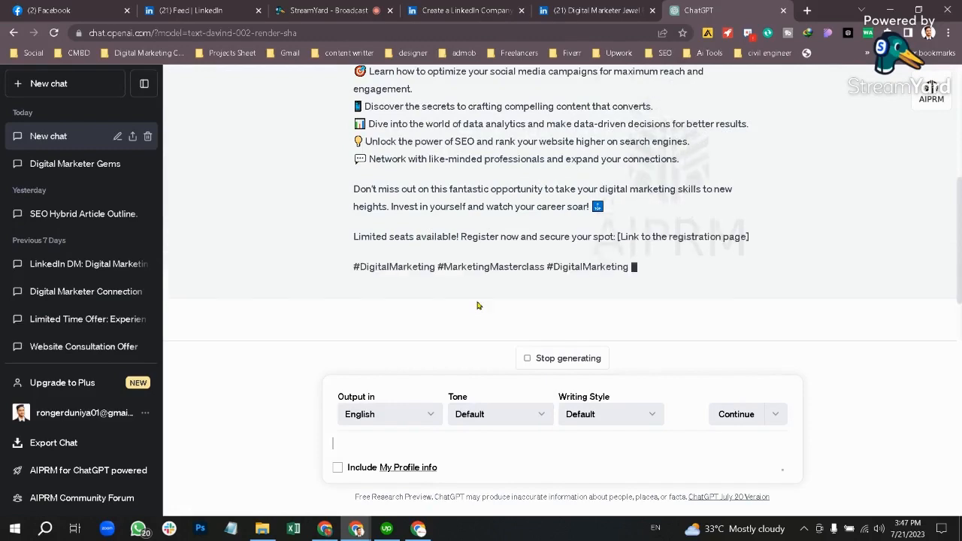
pyautogui.scroll(4, 478, 305)
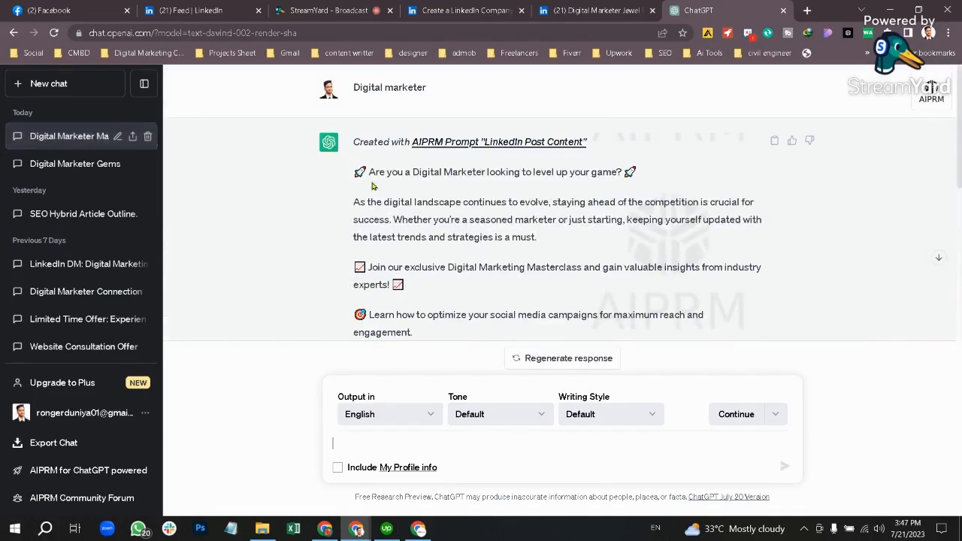
# Step: Select and copy the generated post text, then return to the LinkedIn Overview editor
pyautogui.click(539, 14)
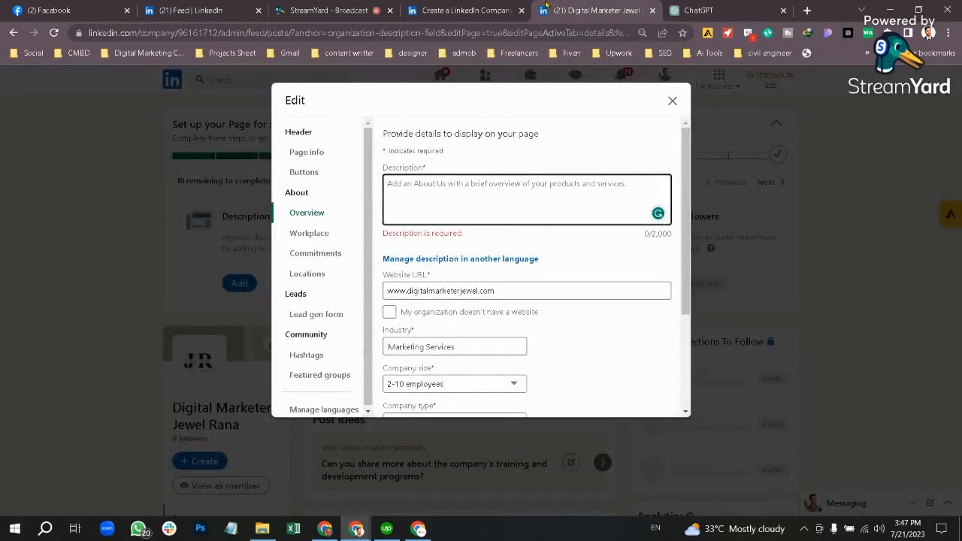
pyautogui.click(683, 9)
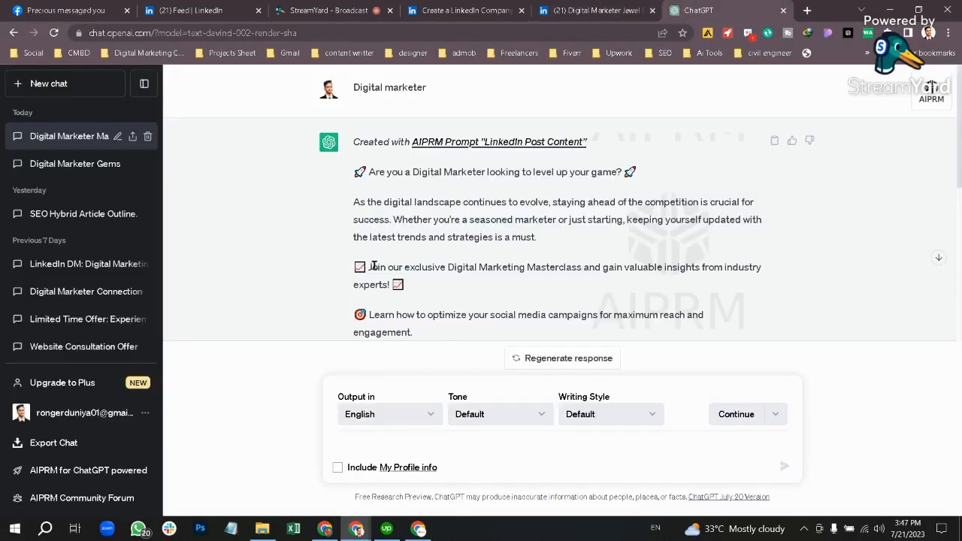
pyautogui.scroll(-3, 373, 267)
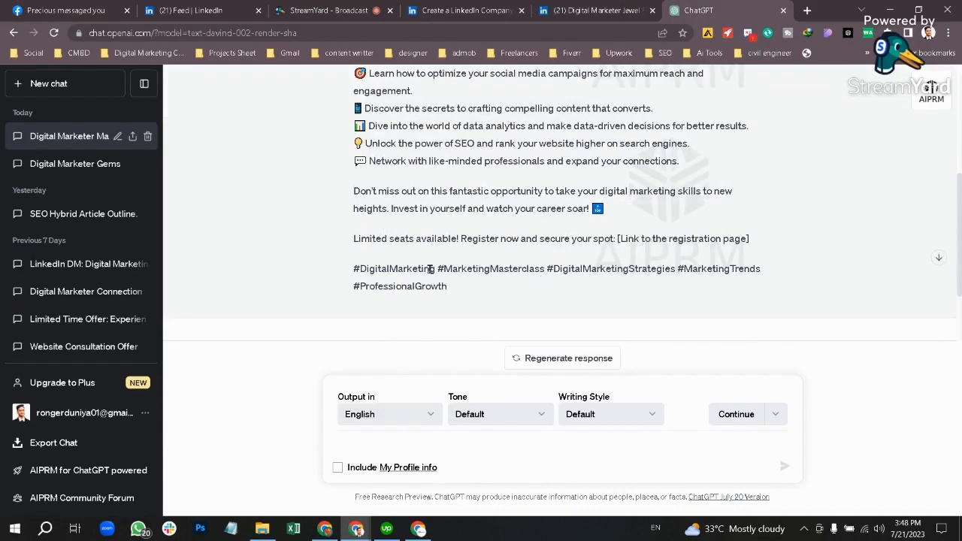
pyautogui.moveTo(449, 287); pyautogui.dragTo(353, 174)
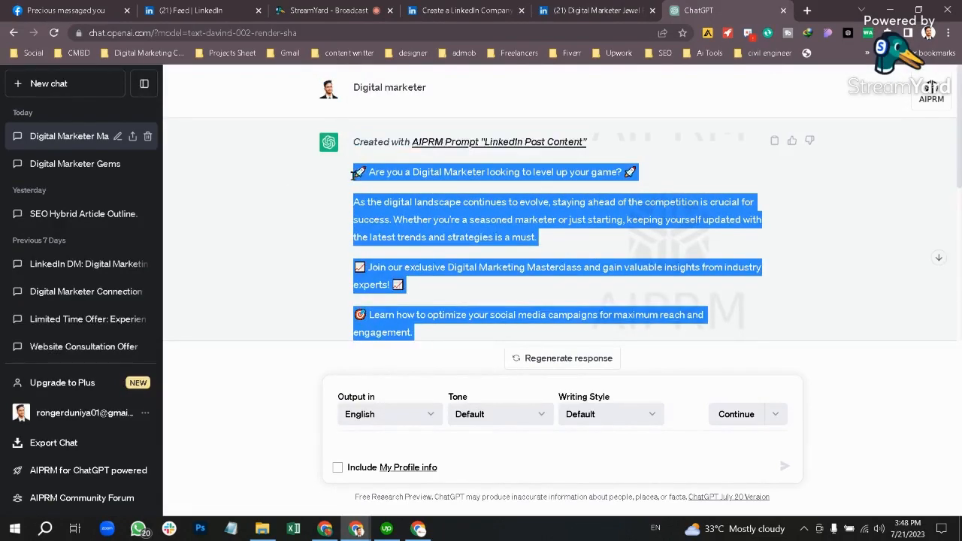
pyautogui.click(599, 12)
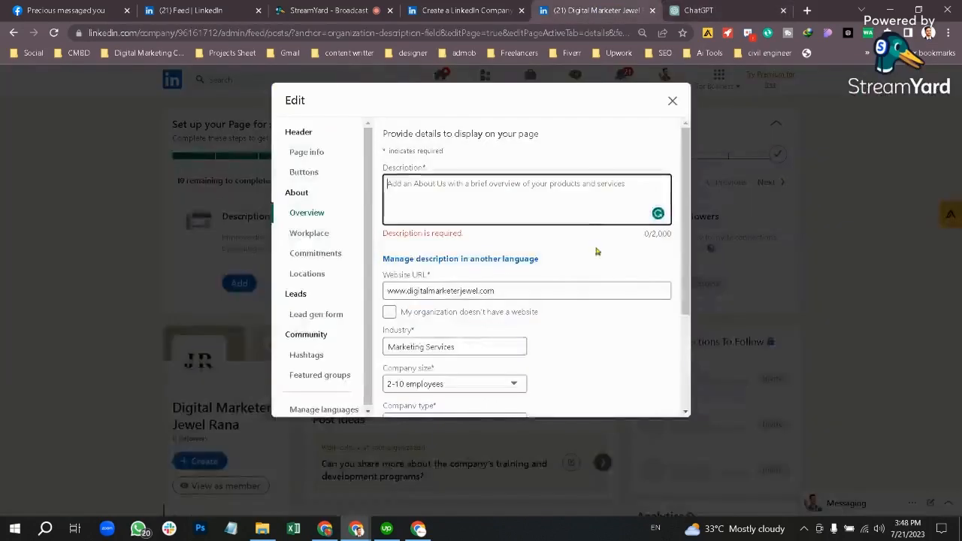
# Step: Paste the generated post into Description and enter the company phone number
pyautogui.hotkey('ctrl', 'v')
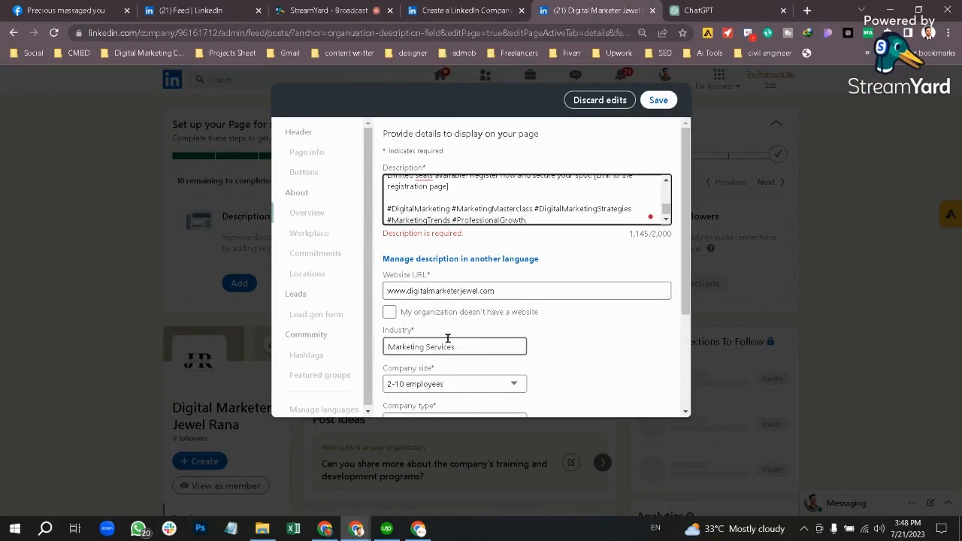
pyautogui.scroll(-3, 474, 346)
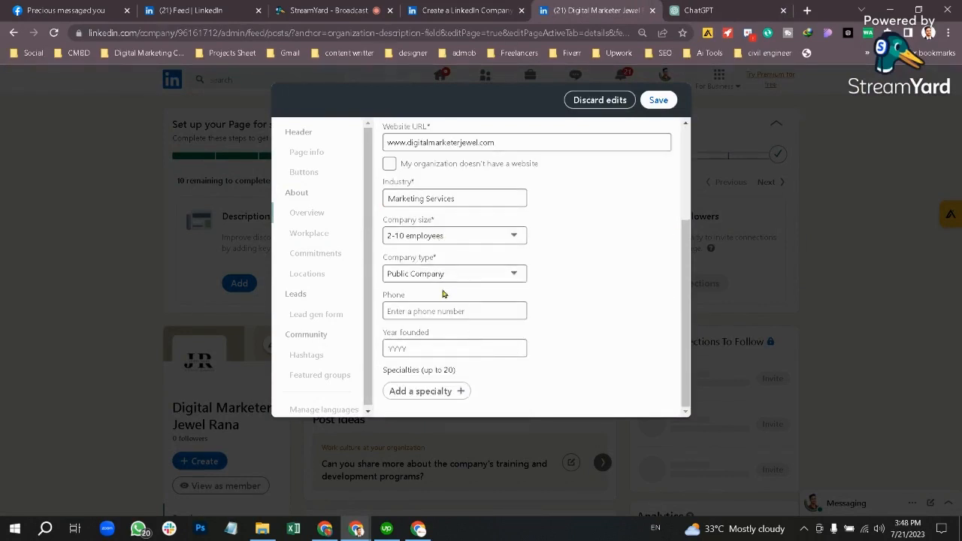
pyautogui.click(464, 312)
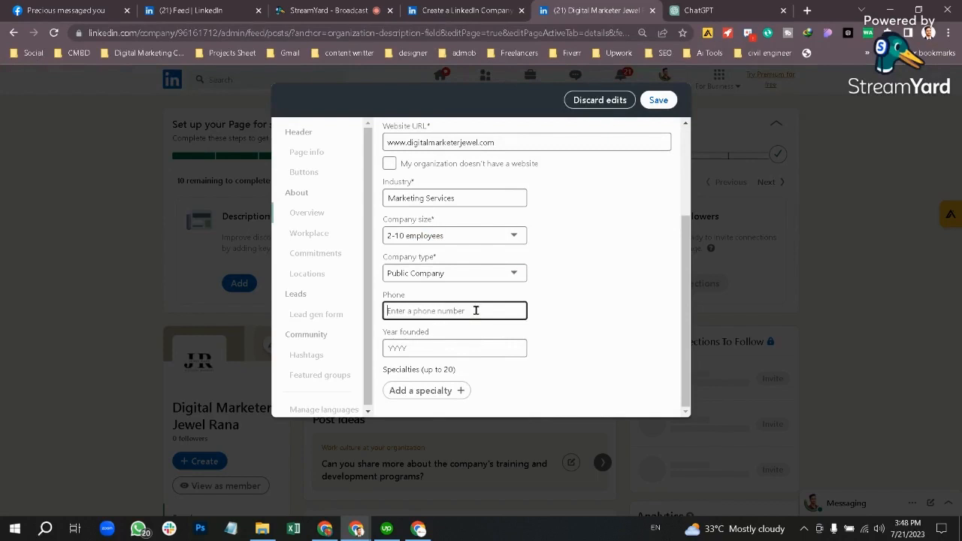
pyautogui.click(439, 343)
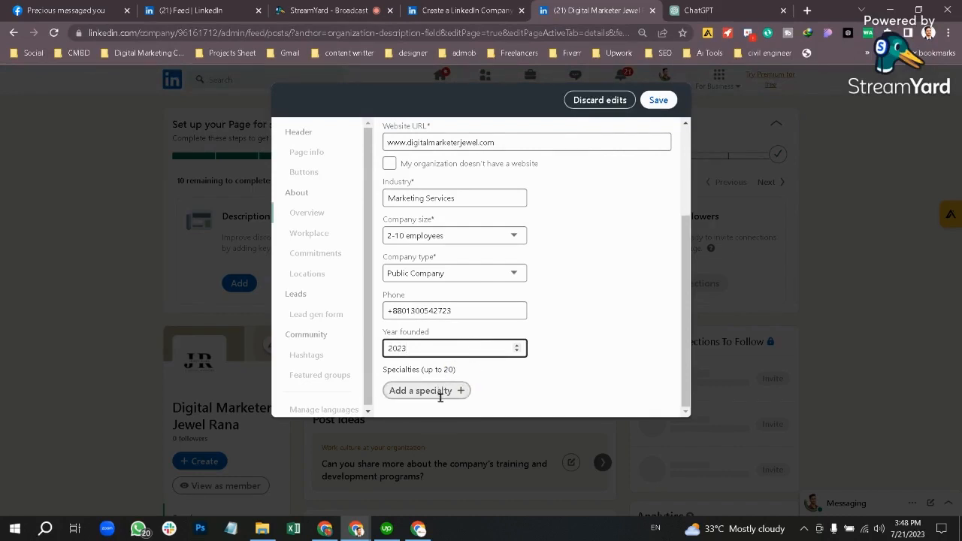
# Step: Add specialties Digital Marketing, Social Media Marketing and Social Media Ads
pyautogui.click(451, 392)
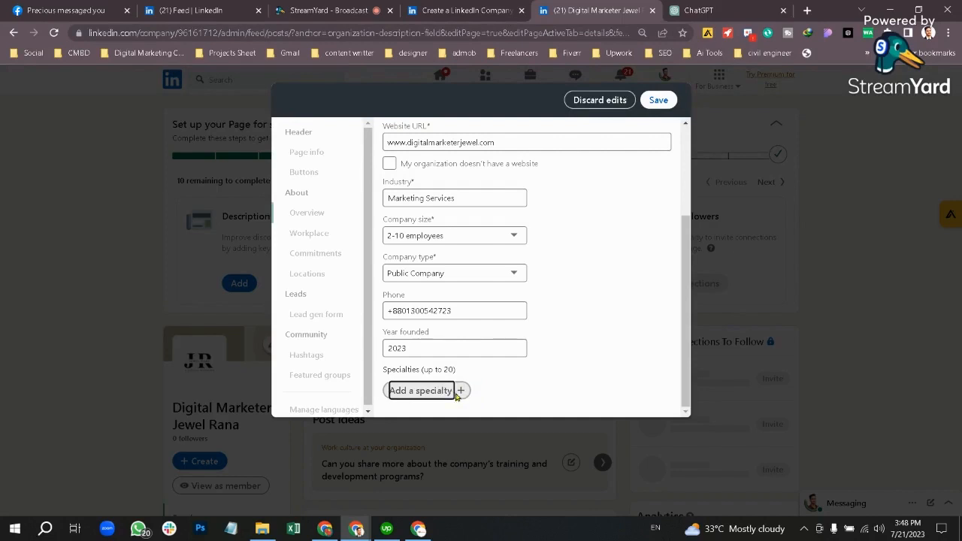
pyautogui.write('Dig')
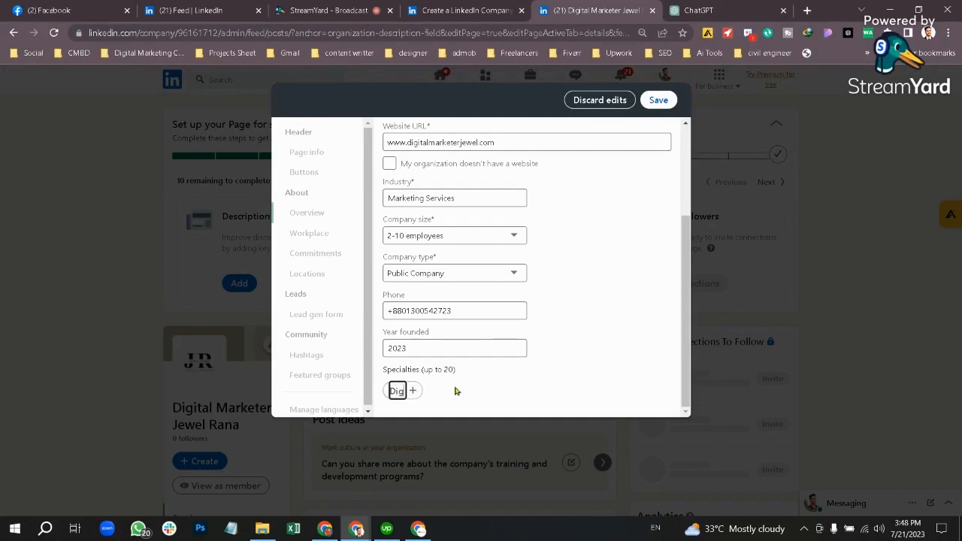
pyautogui.write('ital amrk')
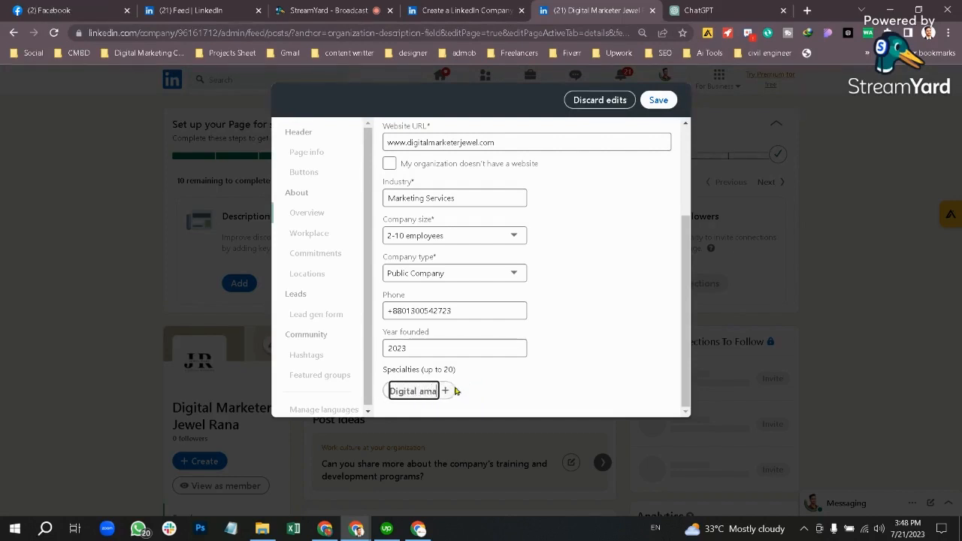
pyautogui.press('BackSpace')
pyautogui.press('BackSpace')
pyautogui.press('BackSpace')
pyautogui.press('BackSpace')
pyautogui.write('Market')
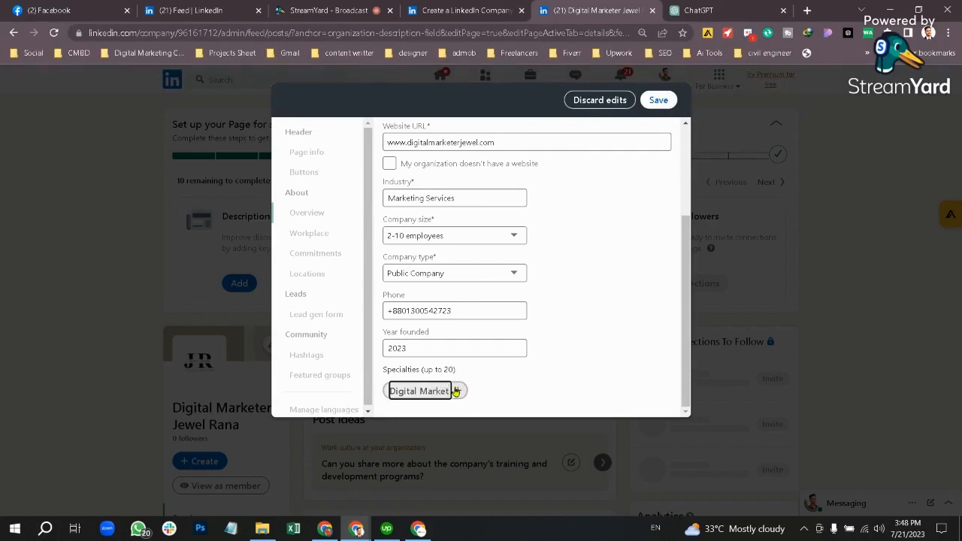
pyautogui.write('in')
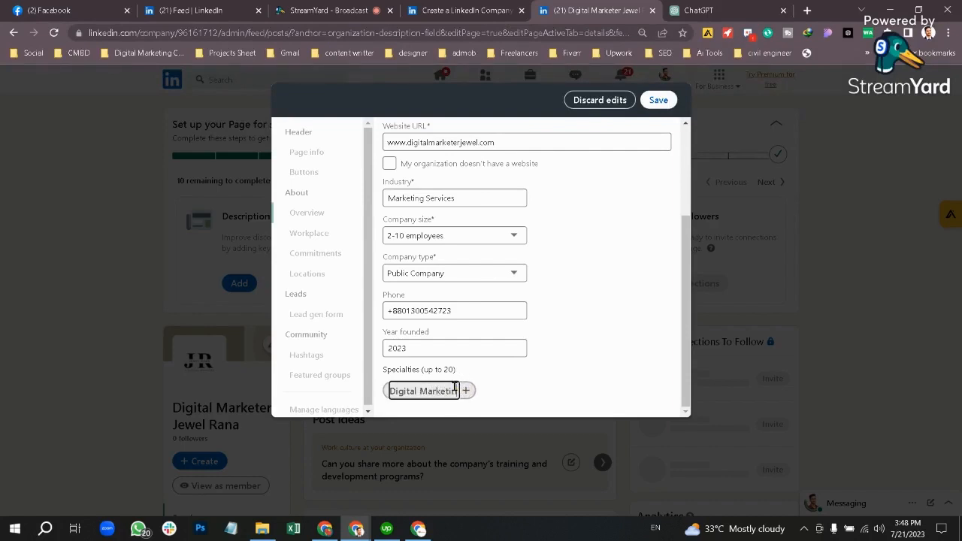
pyautogui.write('g')
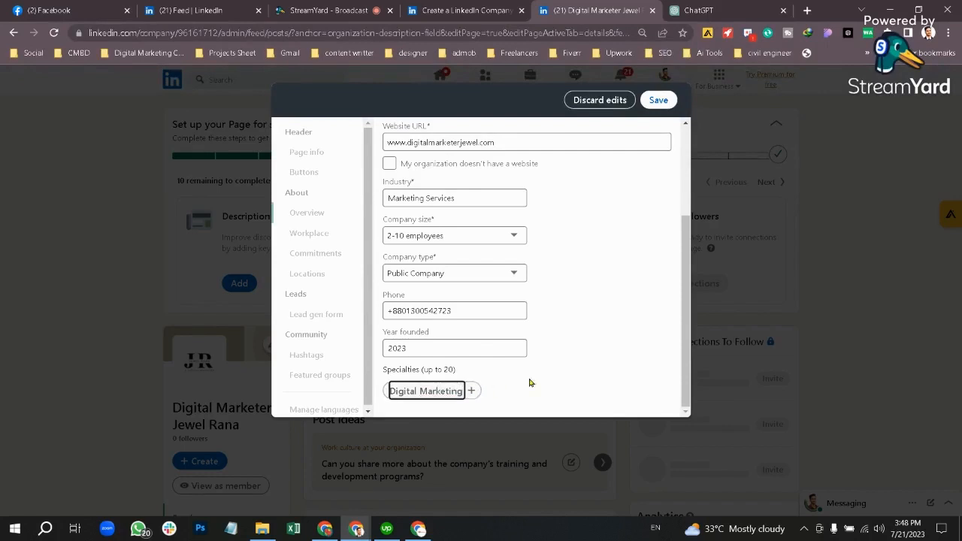
pyautogui.click(472, 390)
pyautogui.write('S')
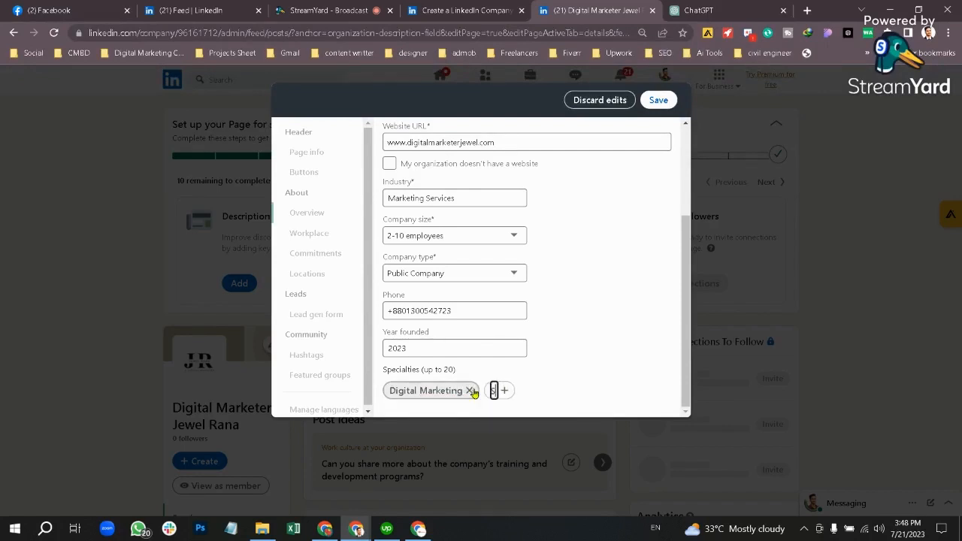
pyautogui.write('ocial Me')
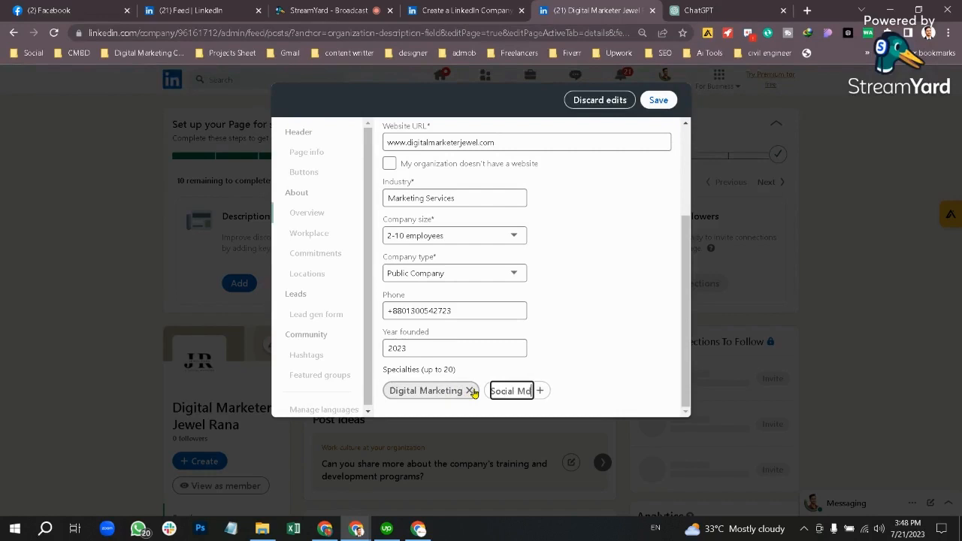
pyautogui.write('dia Marke')
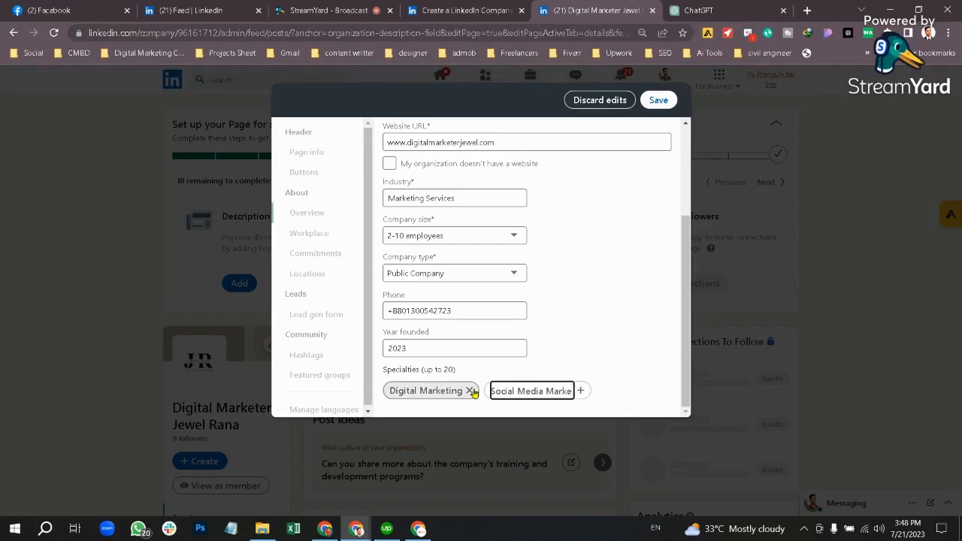
pyautogui.write('ting')
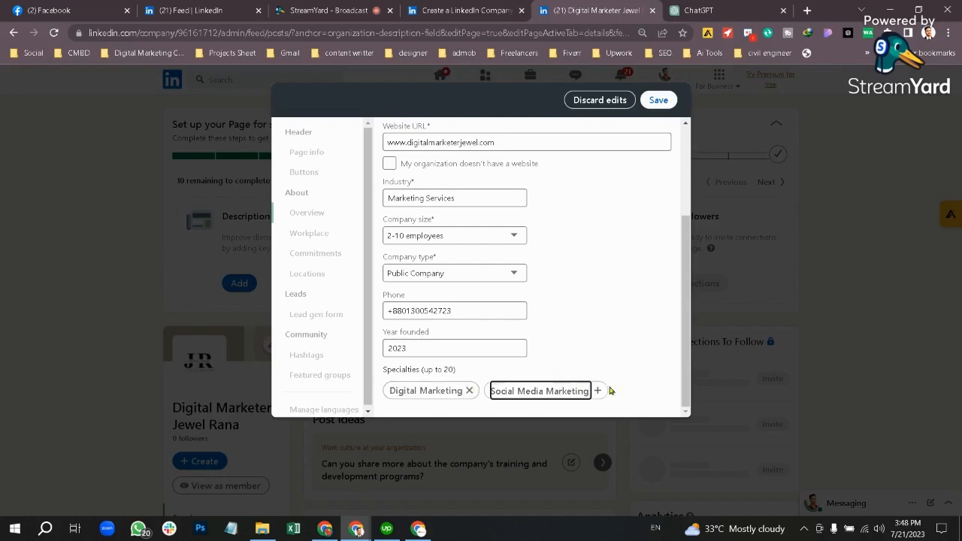
pyautogui.click(598, 391)
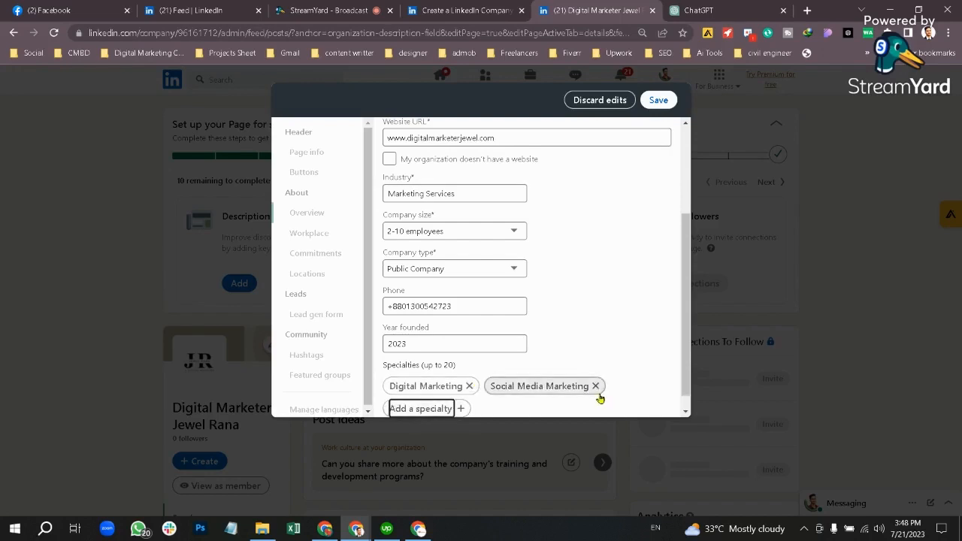
pyautogui.write('S')
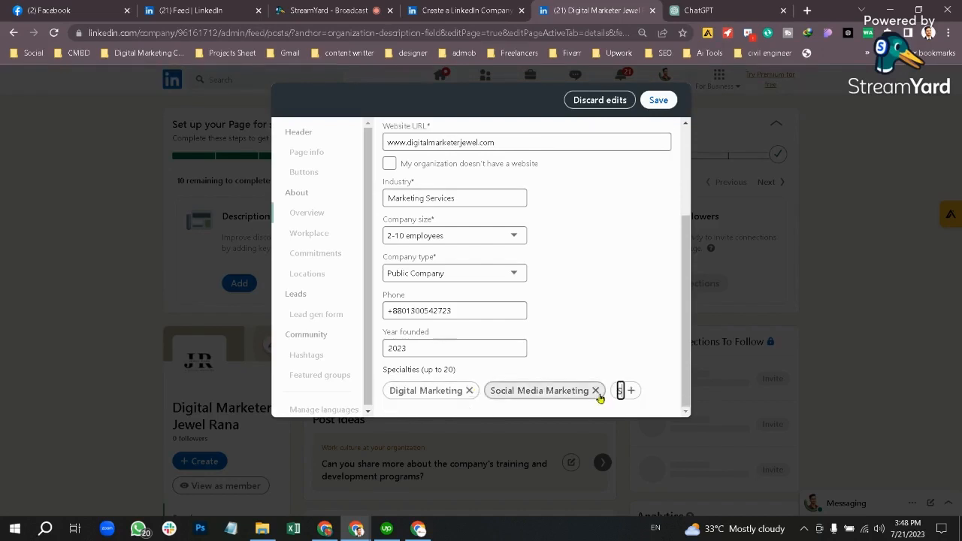
pyautogui.write('ocial Media Ads')
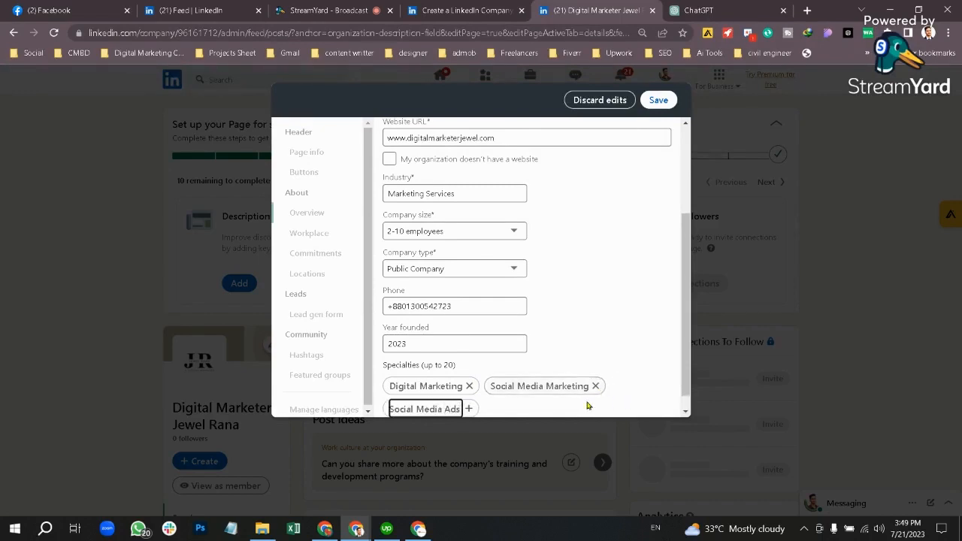
pyautogui.click(469, 408)
# Step: Add specialties Lead Generation, Email Marketing and SEO
pyautogui.write('Lead Gene')
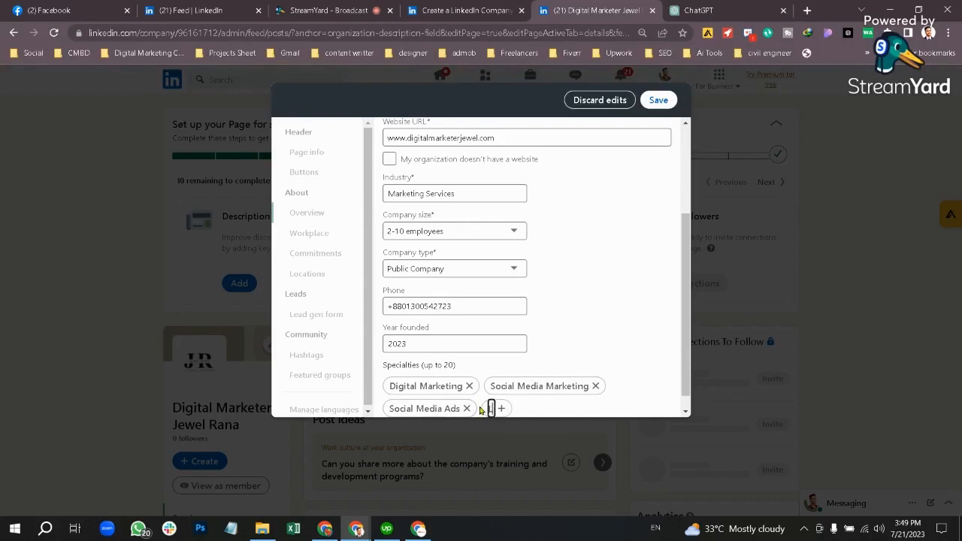
pyautogui.write('rat')
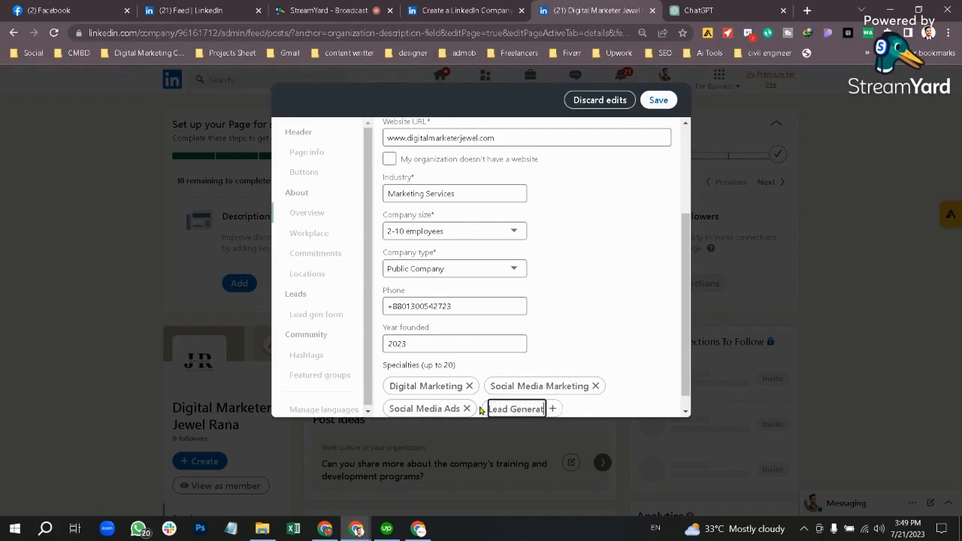
pyautogui.write('ion')
pyautogui.press('Return')
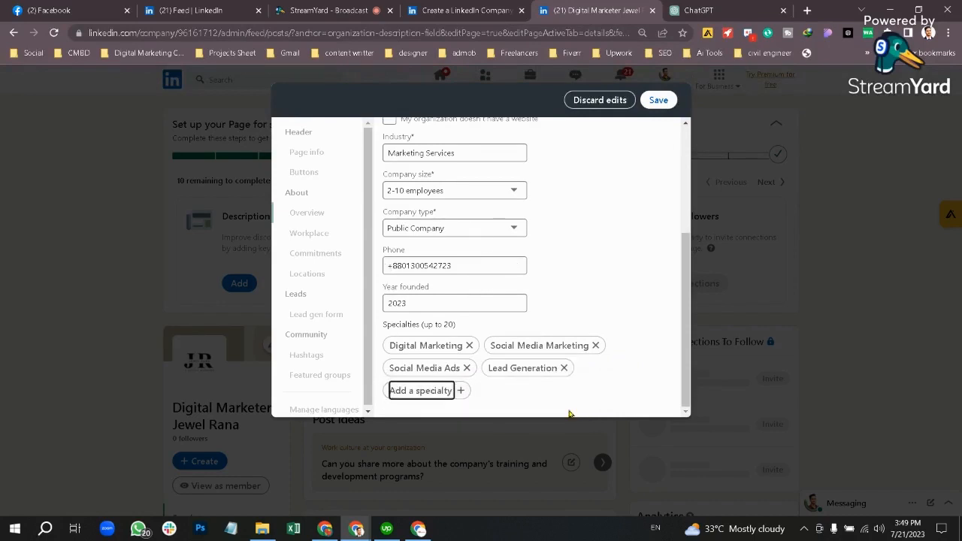
pyautogui.write('Email')
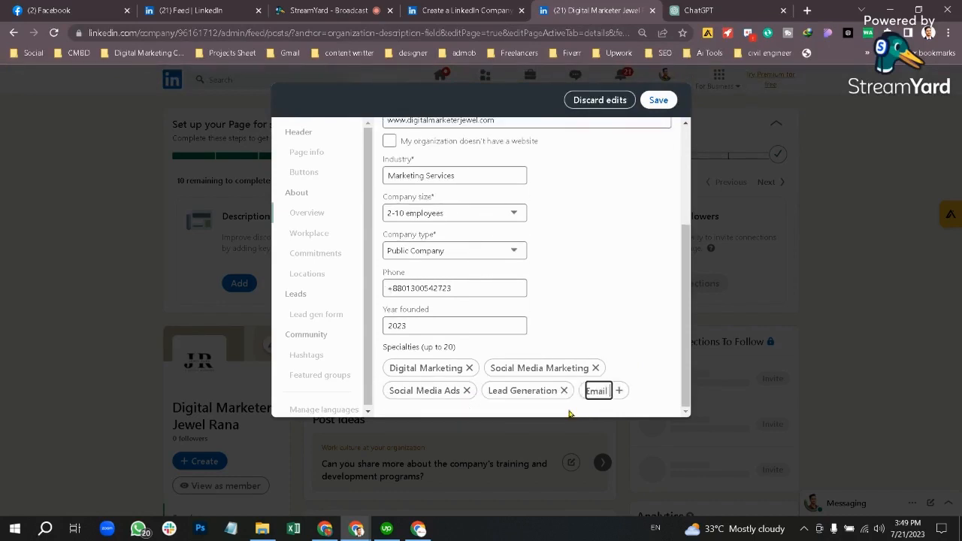
pyautogui.write(' Marketing')
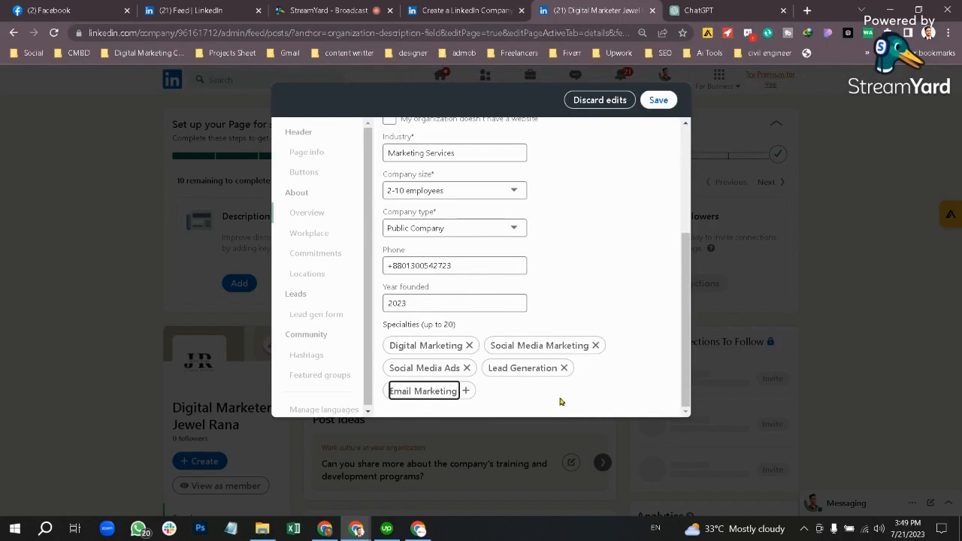
pyautogui.press('Return')
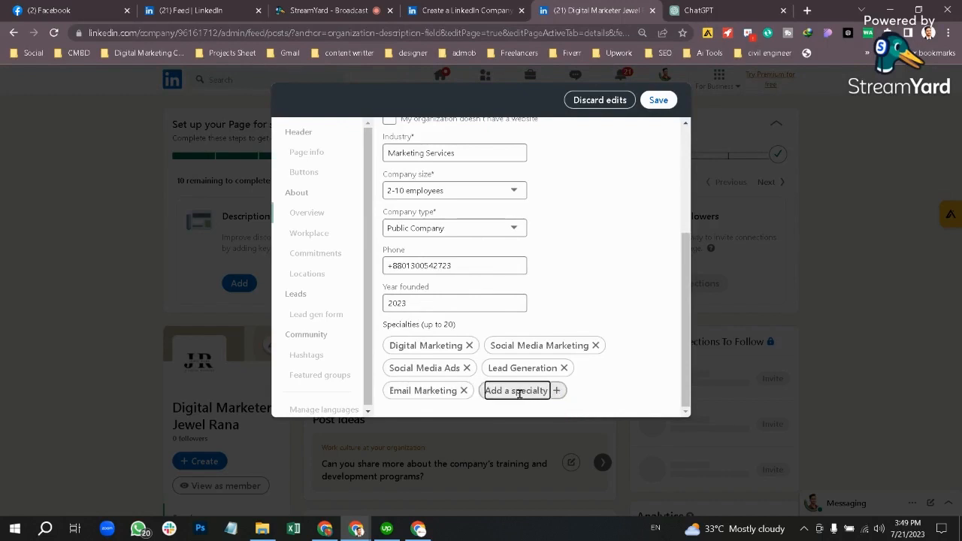
pyautogui.write('SEO')
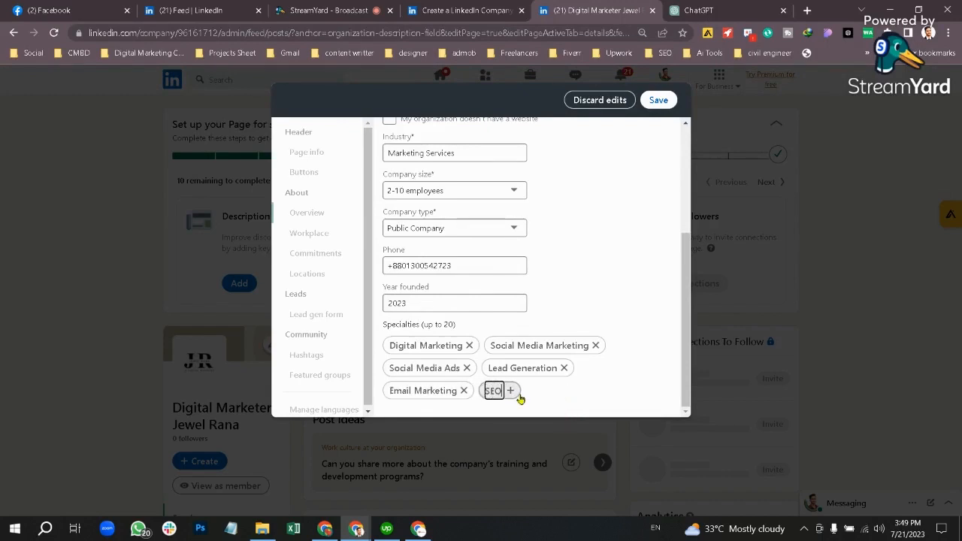
pyautogui.press('Return')
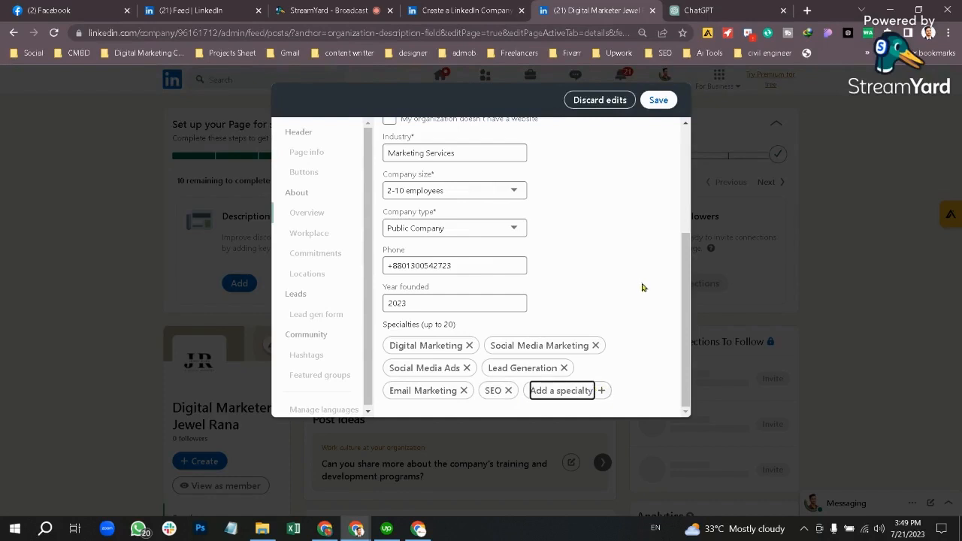
# Step: Save the overview changes, review the editor sections, and go to Locations
pyautogui.click(659, 100)
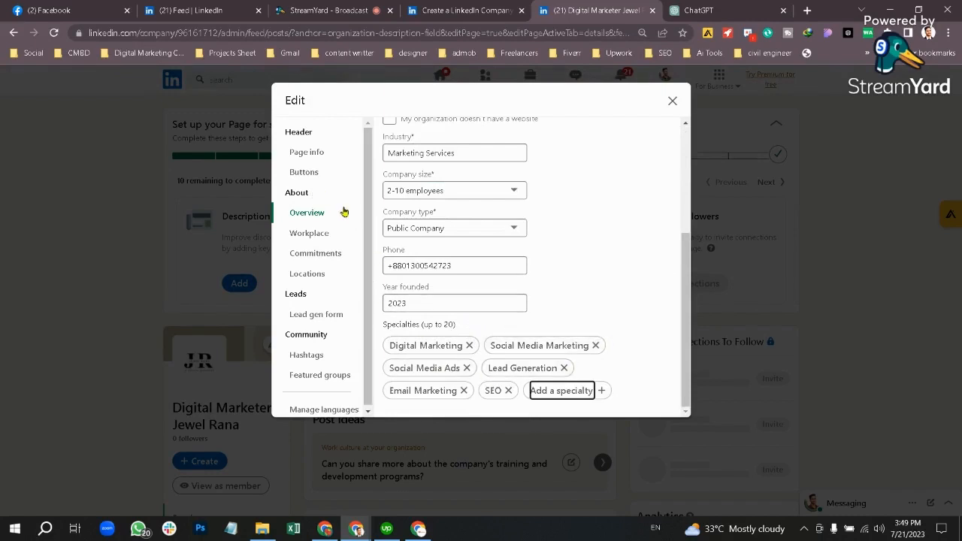
pyautogui.click(315, 152)
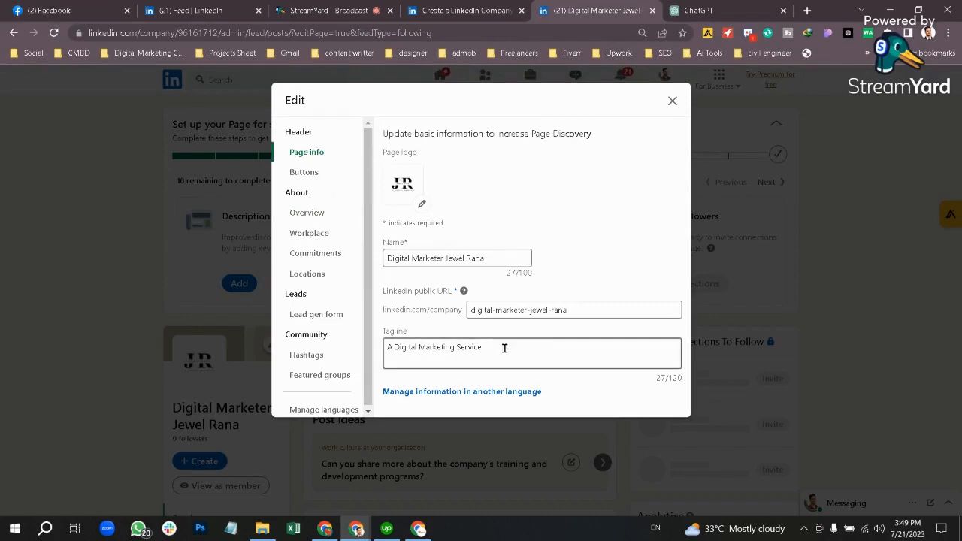
pyautogui.click(314, 179)
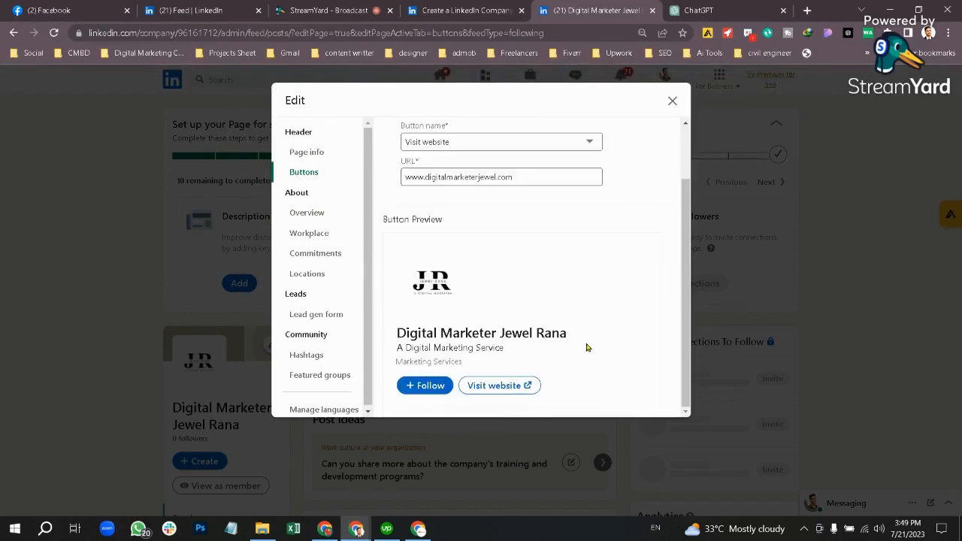
pyautogui.scroll(2, 475, 302)
pyautogui.click(323, 214)
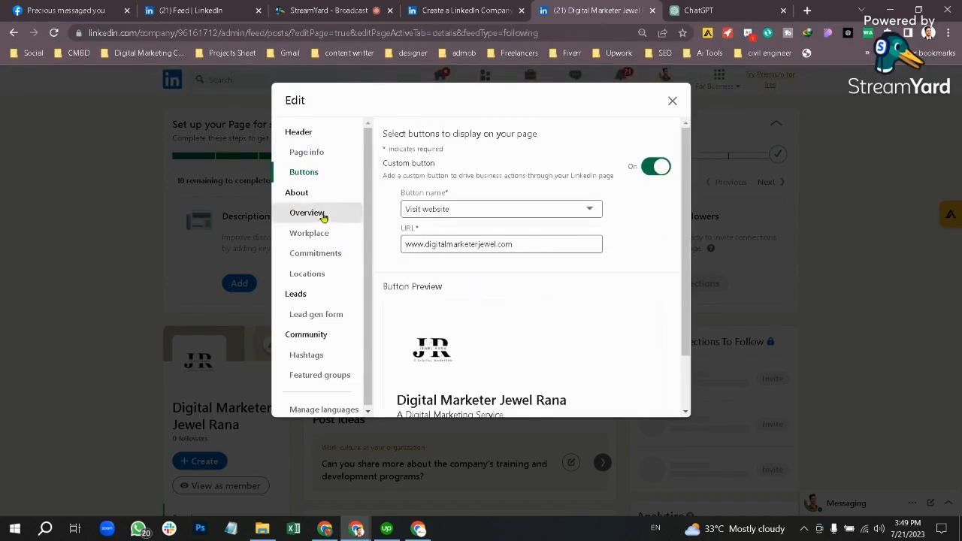
pyautogui.scroll(-5, 443, 256)
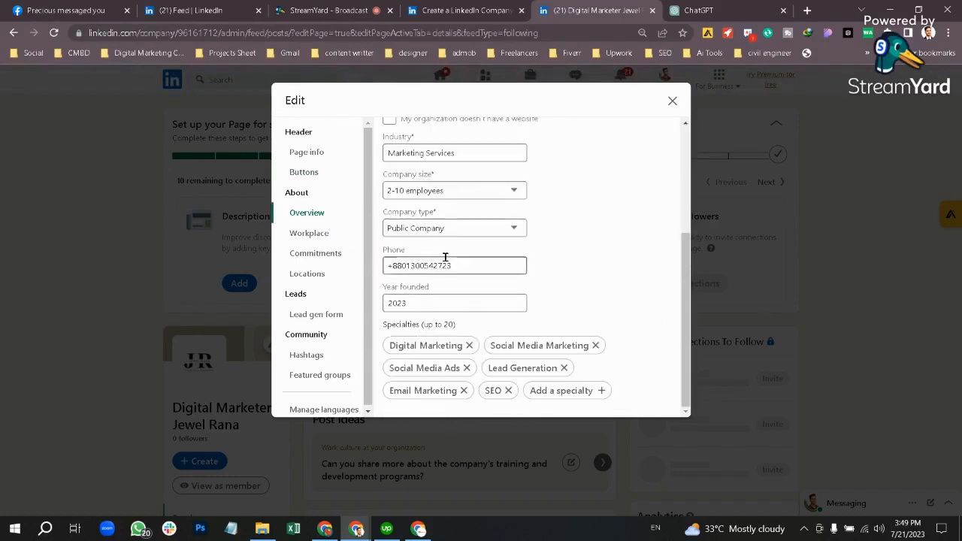
pyautogui.click(318, 275)
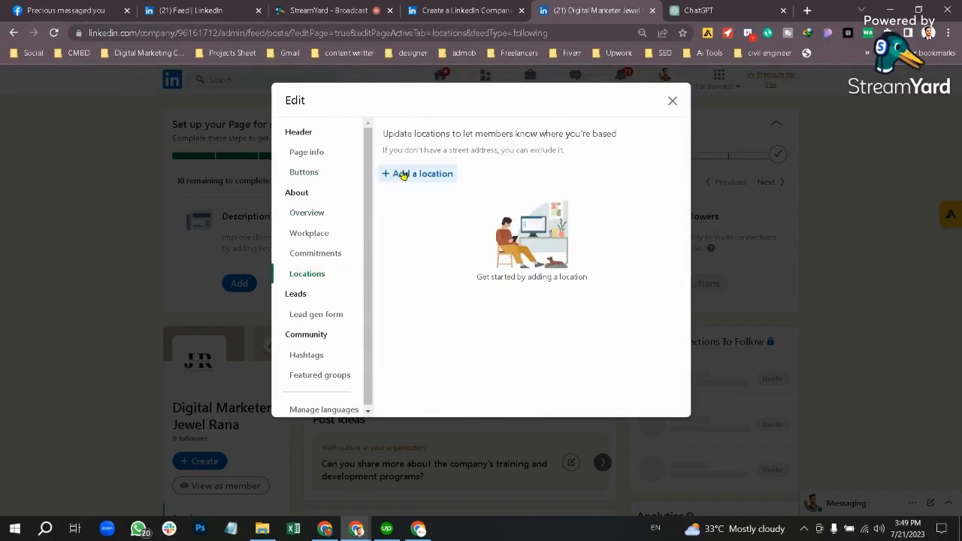
# Step: Add a new location with country Bangladesh and enter its Dhaka street address
pyautogui.click(420, 174)
pyautogui.click(437, 211)
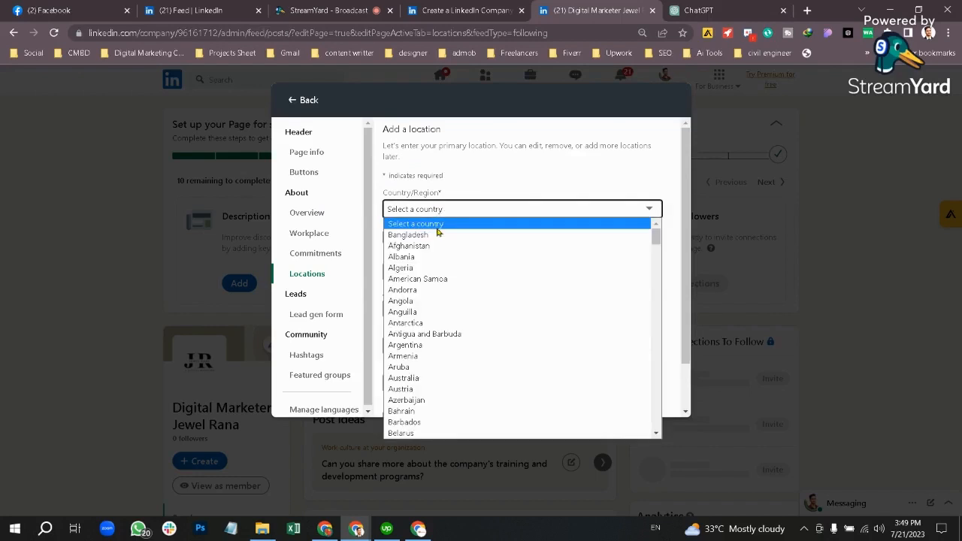
pyautogui.click(440, 238)
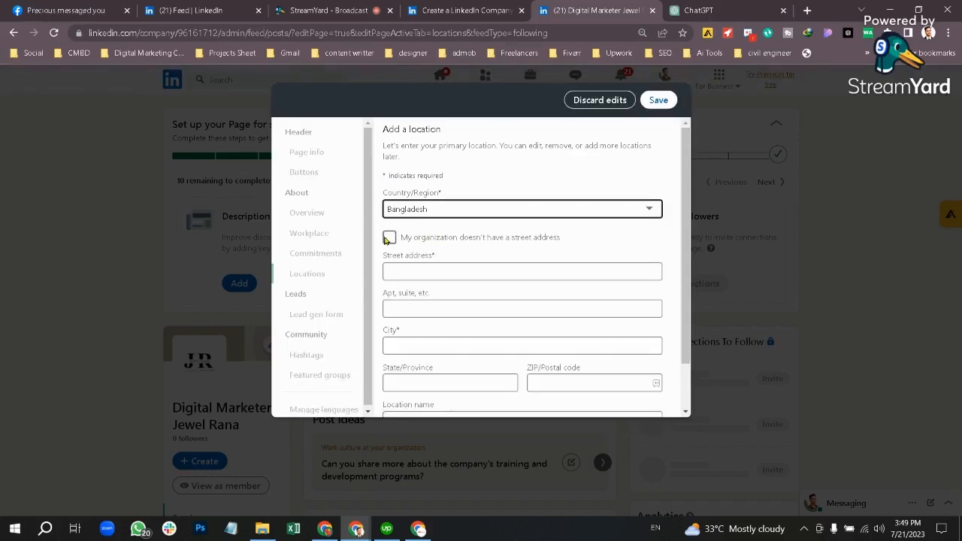
pyautogui.click(453, 270)
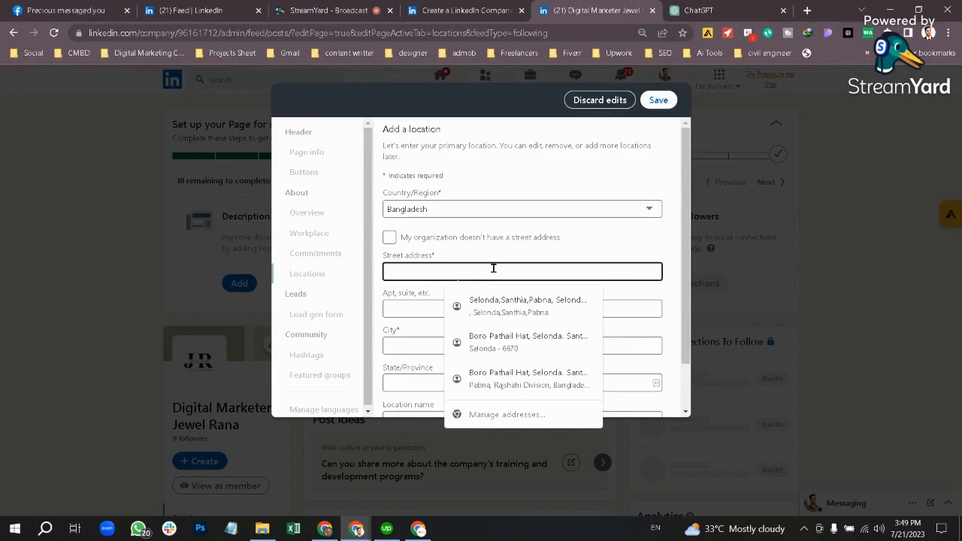
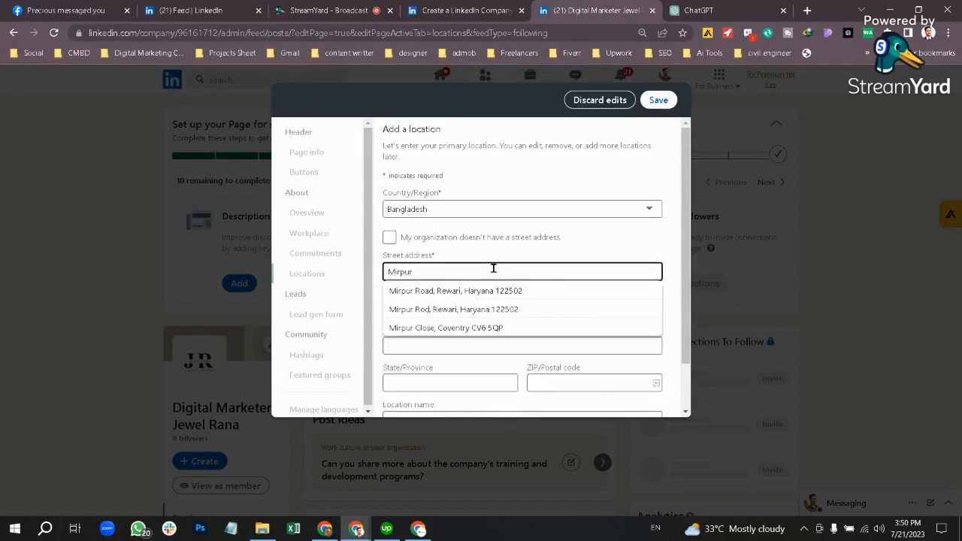
pyautogui.press('BackSpace')
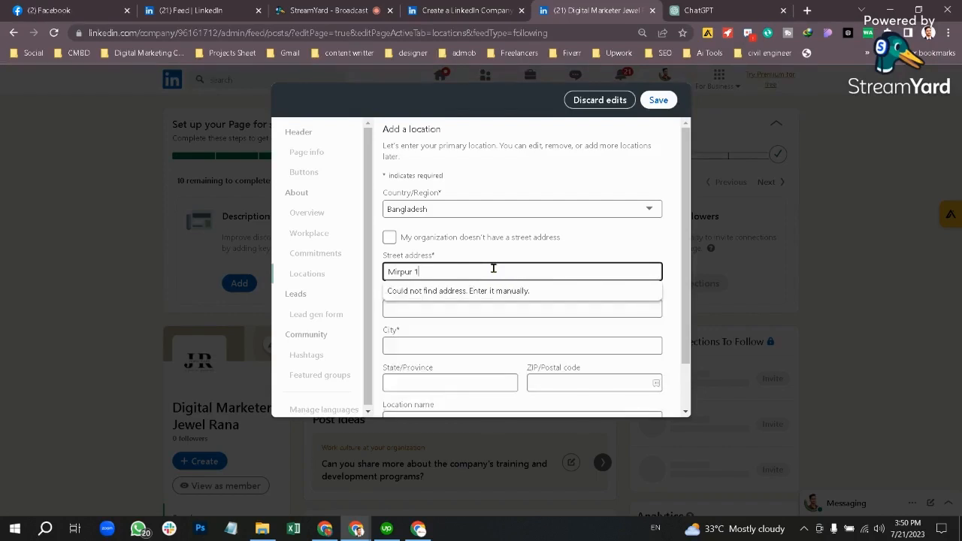
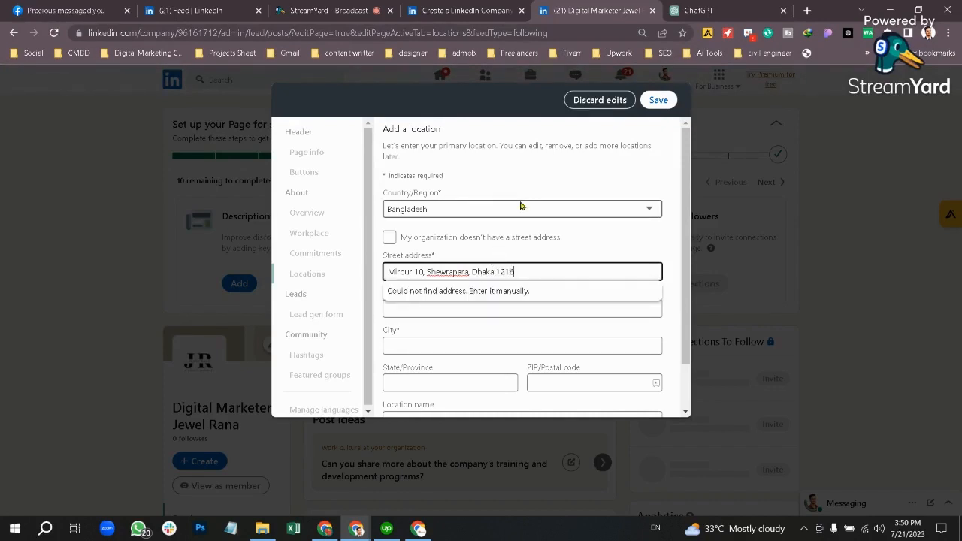
# Step: Look up the Mirpur 10 postal code (1216) on Google, then return to LinkedIn's location form
pyautogui.click(804, 9)
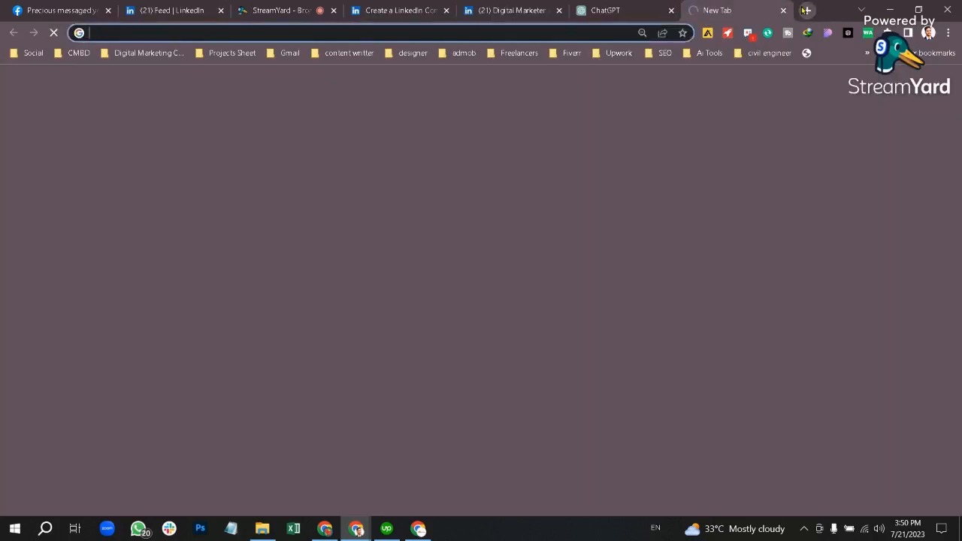
pyautogui.write('mirpur 10')
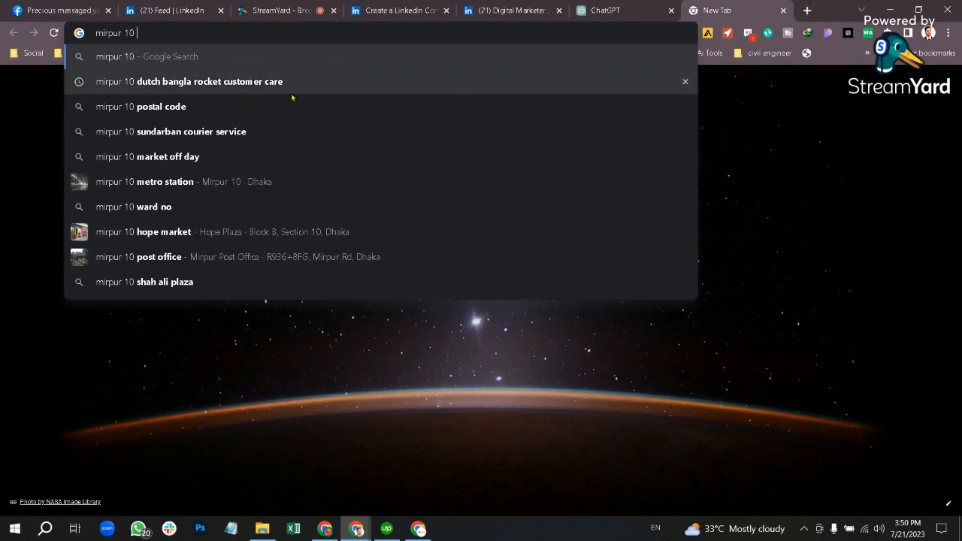
pyautogui.click(215, 105)
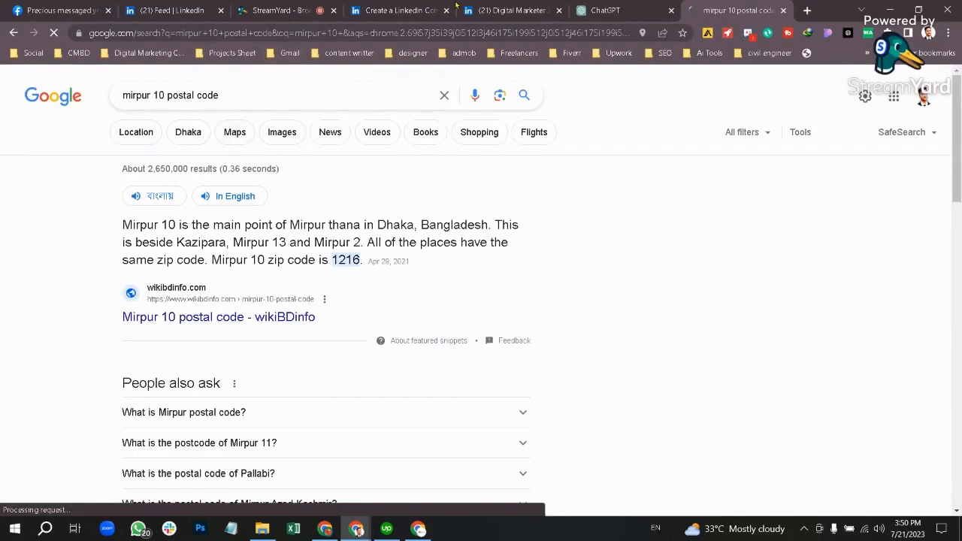
pyautogui.click(411, 9)
pyautogui.click(509, 10)
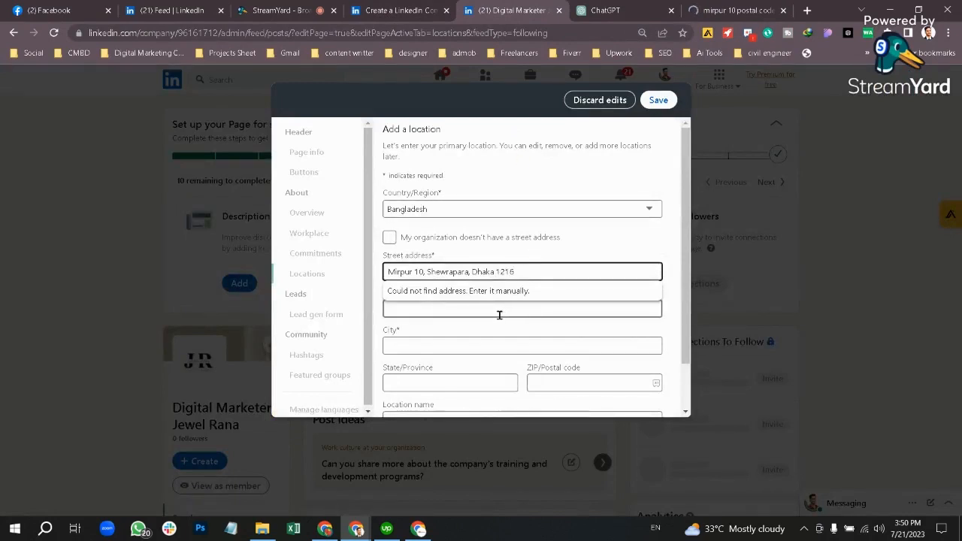
# Step: Enter Dhaka as city and state, postal code 1216, and save the Headquarters location
pyautogui.click(593, 305)
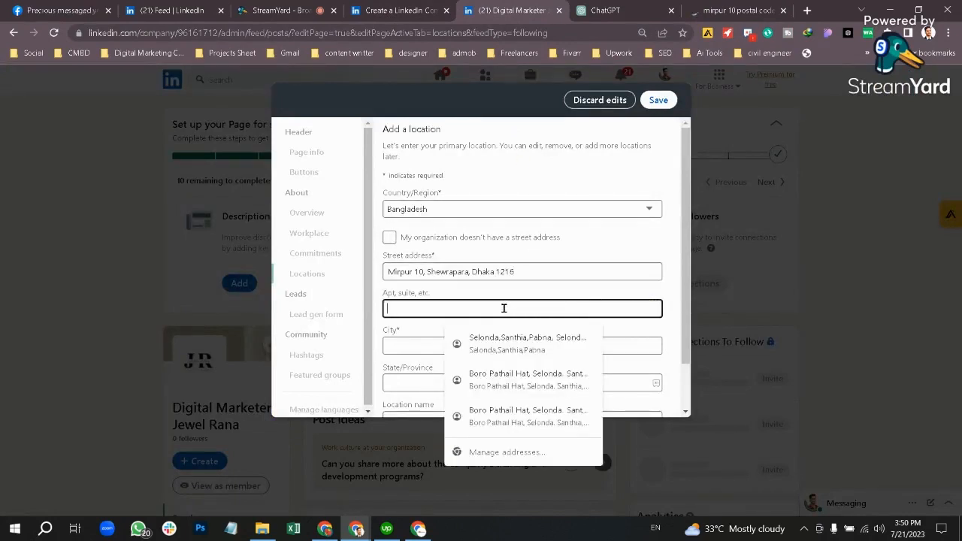
pyautogui.click(425, 338)
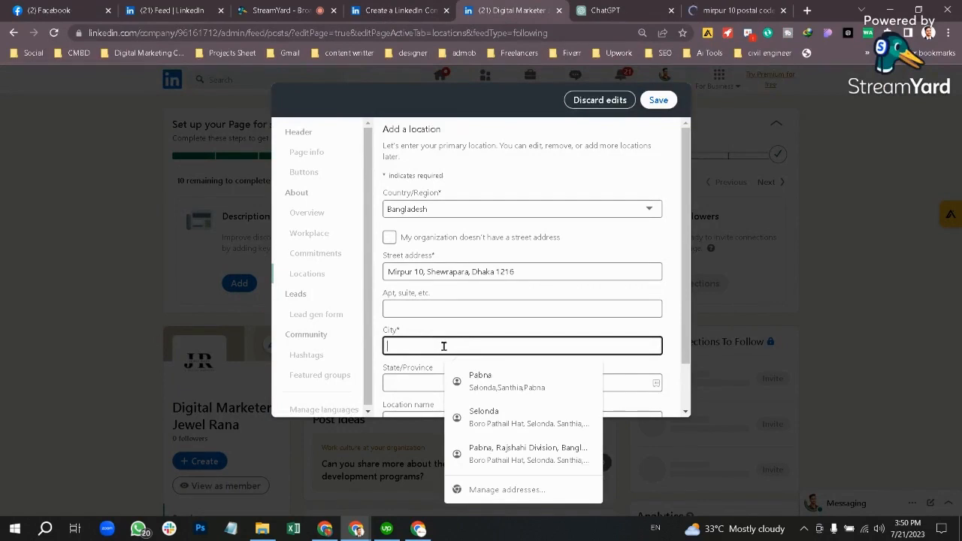
pyautogui.write('Dhaka')
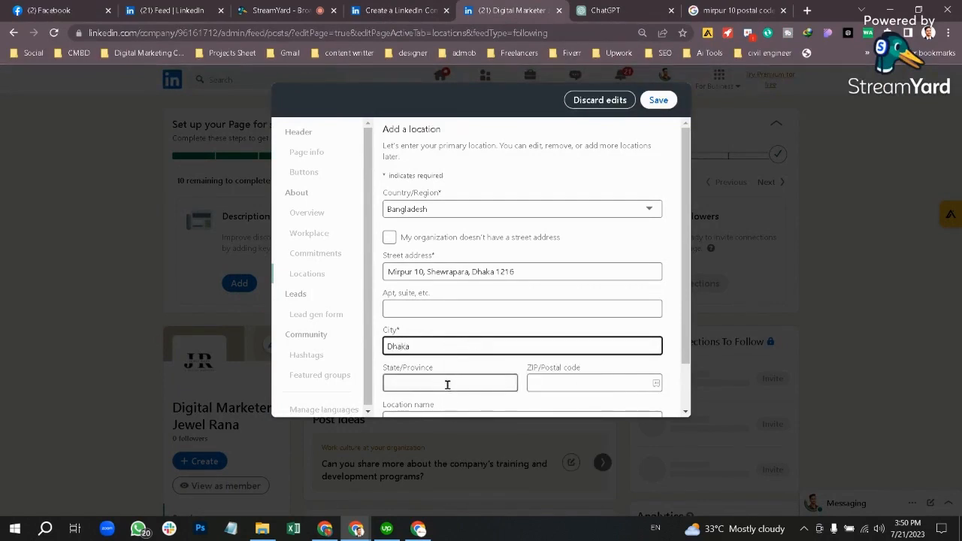
pyautogui.scroll(-1, 446, 384)
pyautogui.click(457, 323)
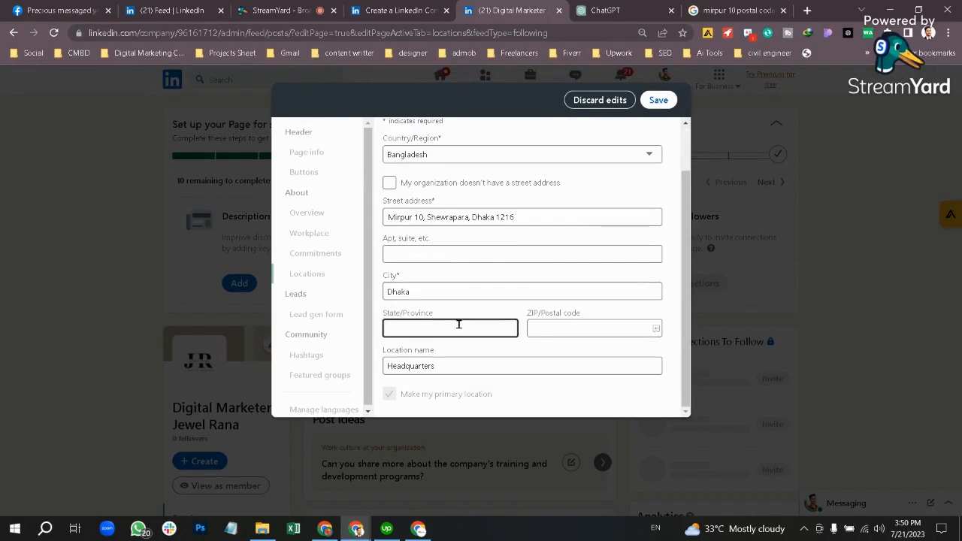
pyautogui.write('Dhaka')
pyautogui.click(583, 329)
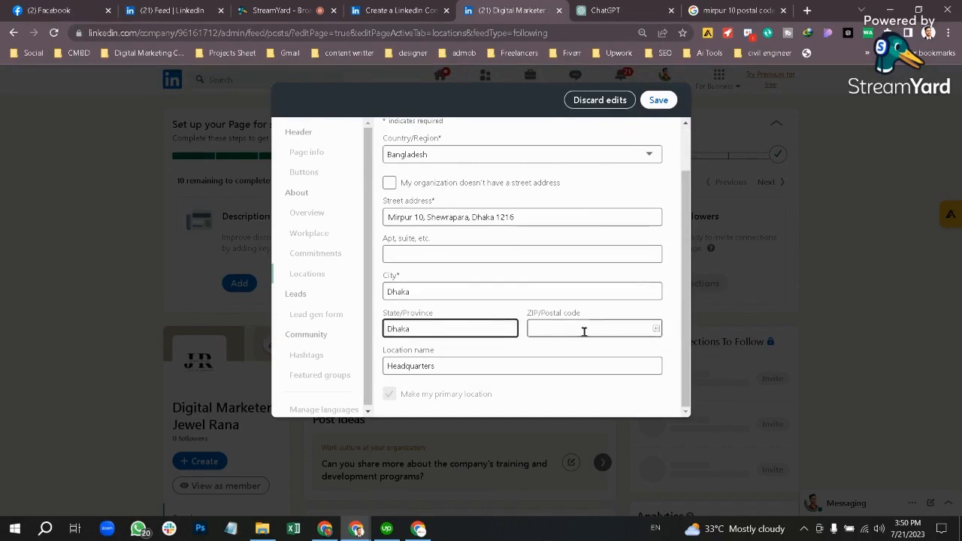
pyautogui.write('121')
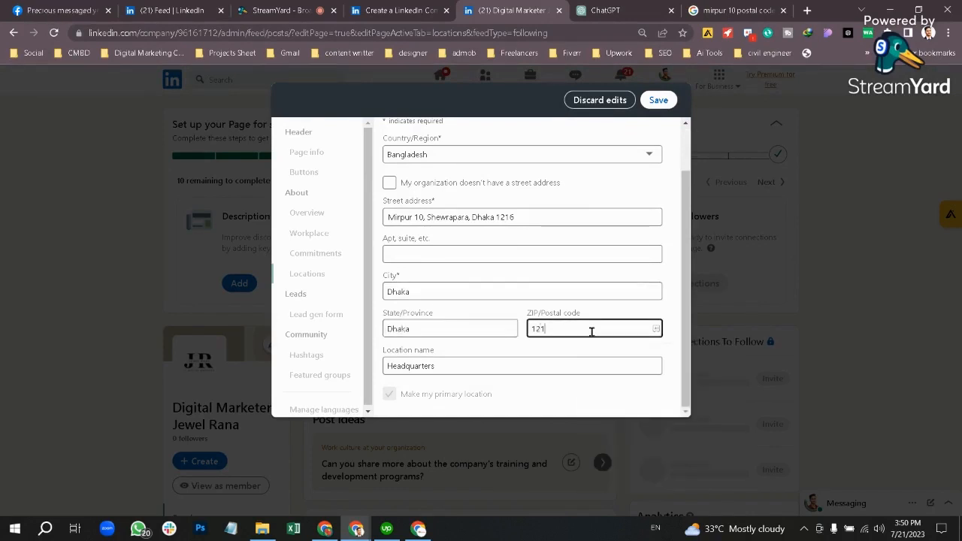
pyautogui.write('6')
pyautogui.click(659, 100)
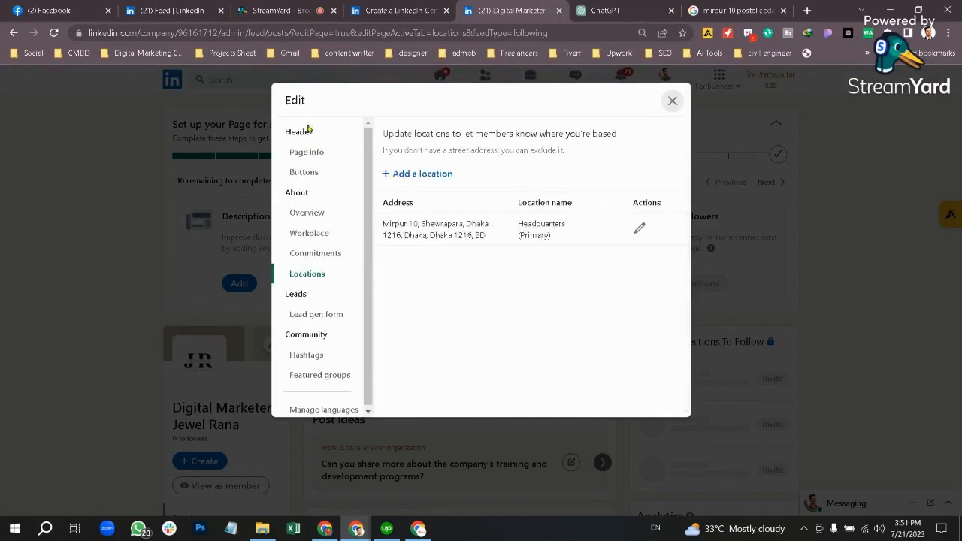
# Step: Close the page editor and share a post announcing the Digital Marketer Jewel Rana page edits
pyautogui.click(674, 103)
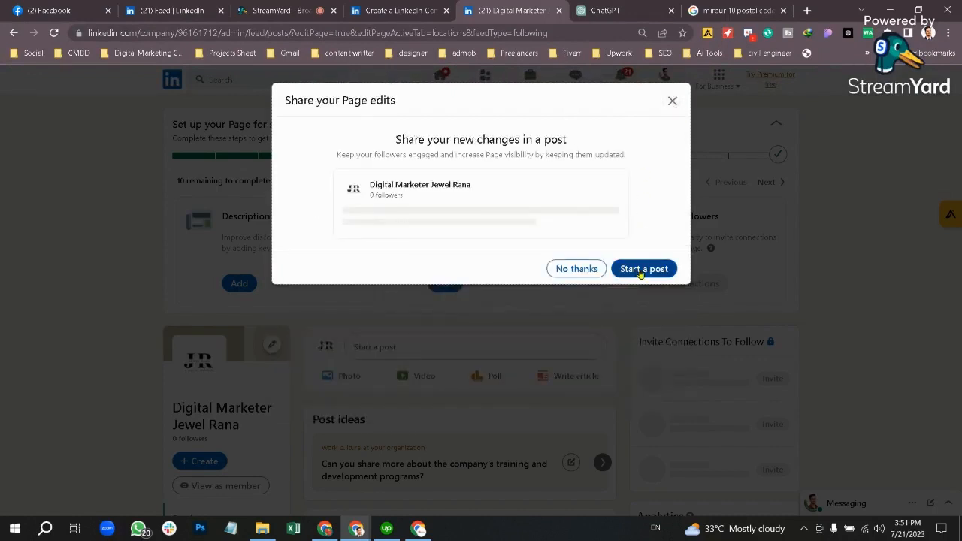
pyautogui.click(637, 272)
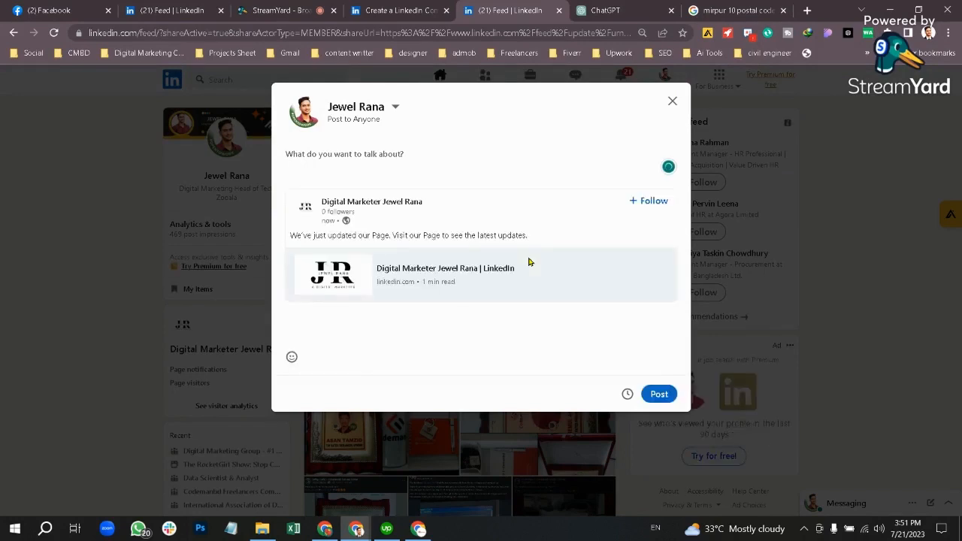
pyautogui.click(661, 394)
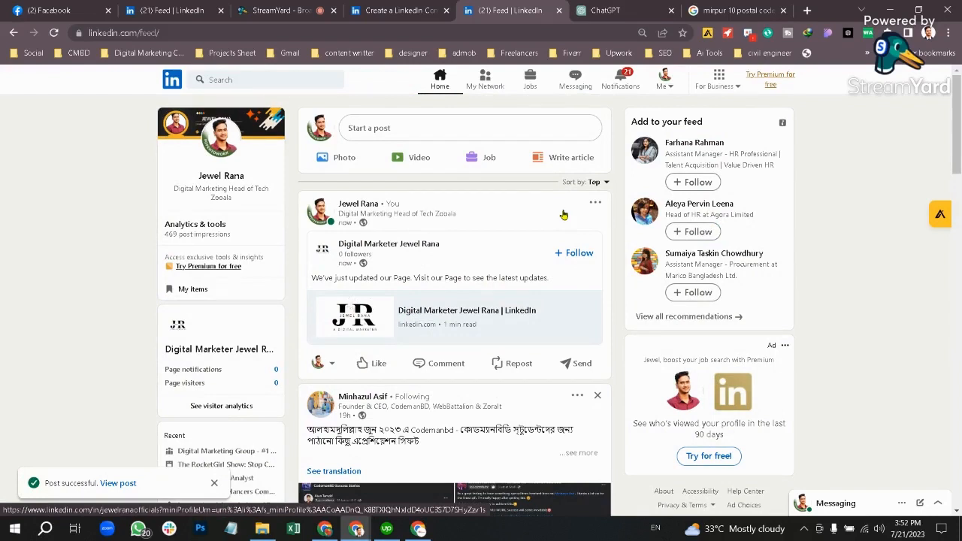
# Step: Go to the StreamYard studio and choose End recording from its top bar
pyautogui.click(304, 7)
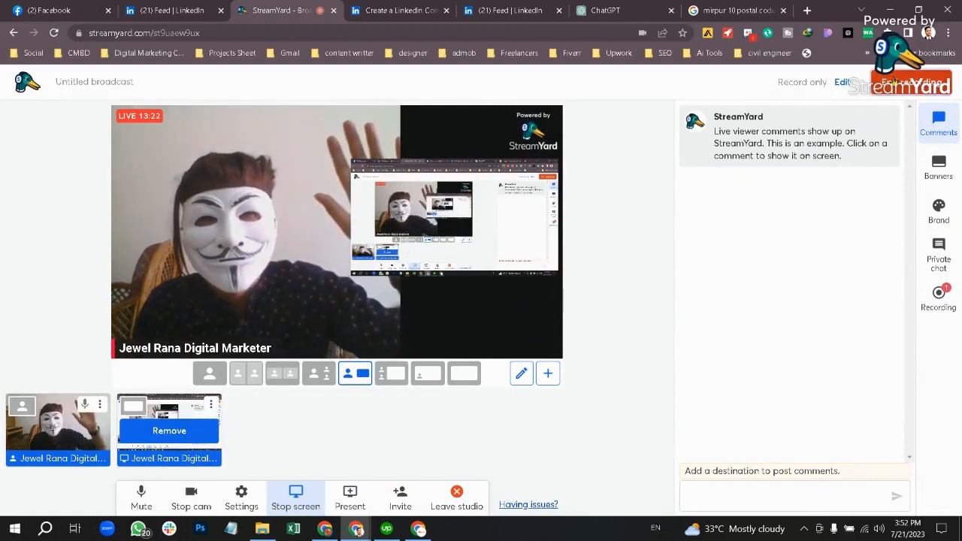
pyautogui.click(894, 81)
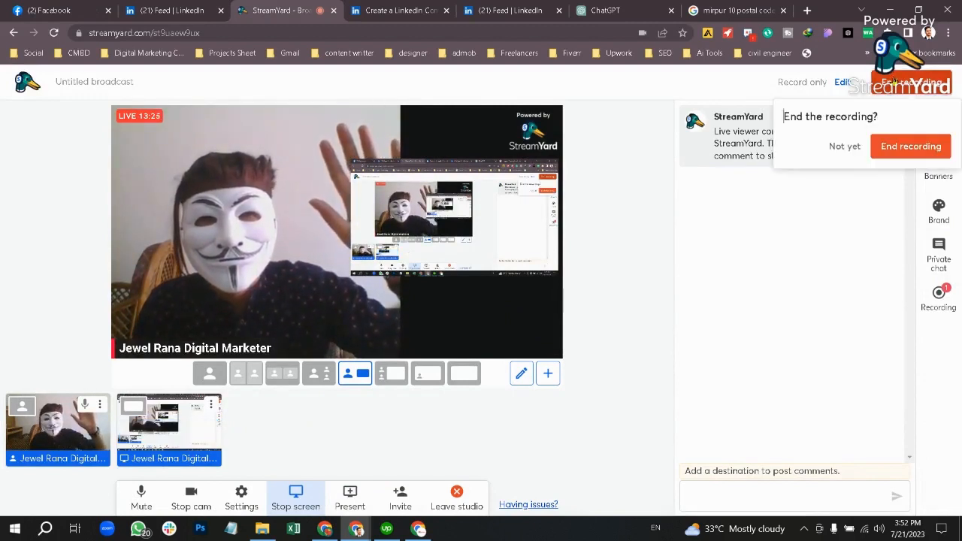